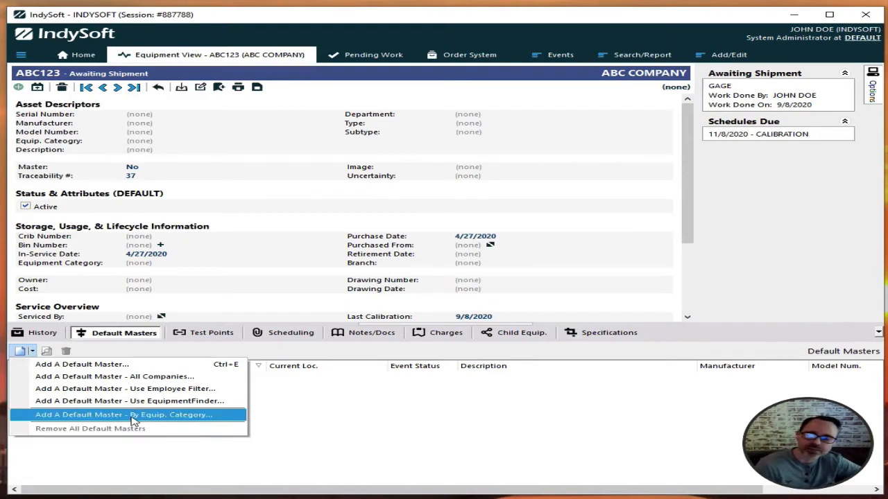
Step: Examine the master items offered when adding a default master to ABC123, and cancel without choosing one
click(97, 364)
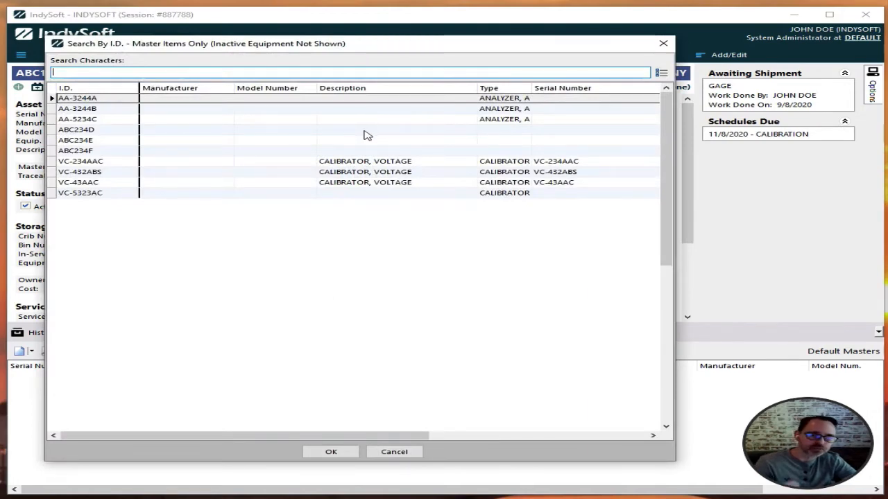
click(394, 453)
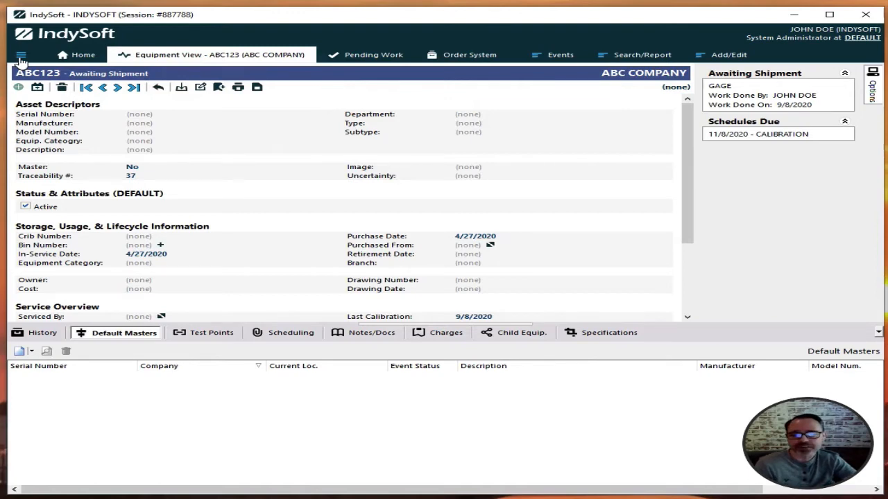
Step: Add ABC234F from ABC COMPANY as a default master, choosing from the masters of all companies
click(20, 352)
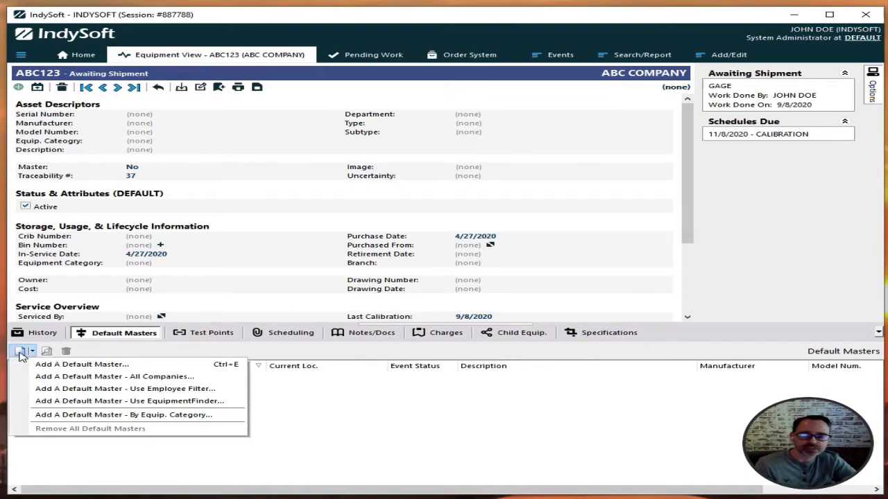
click(48, 377)
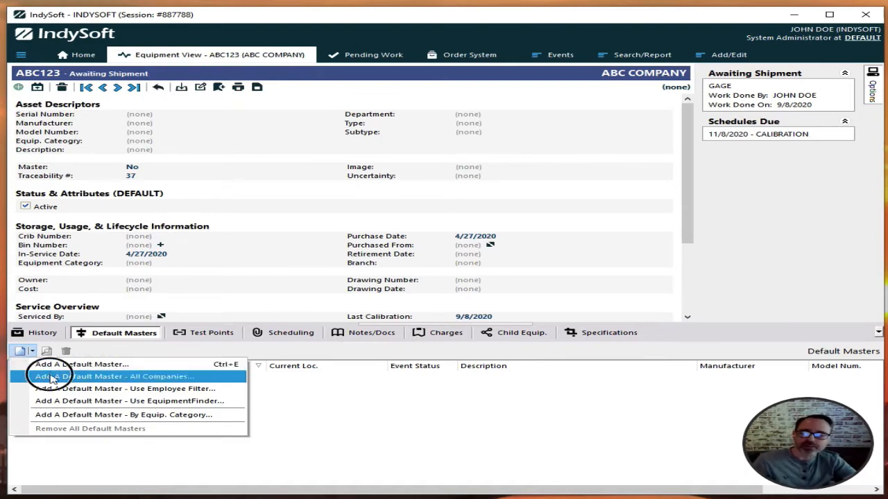
click(183, 130)
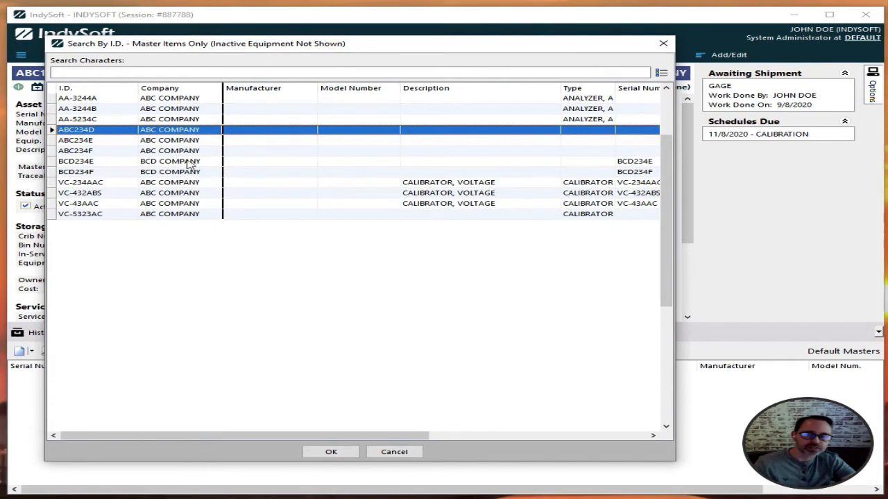
double_click(178, 150)
Step: Remove ABC234F from the default masters of ABC123
click(81, 375)
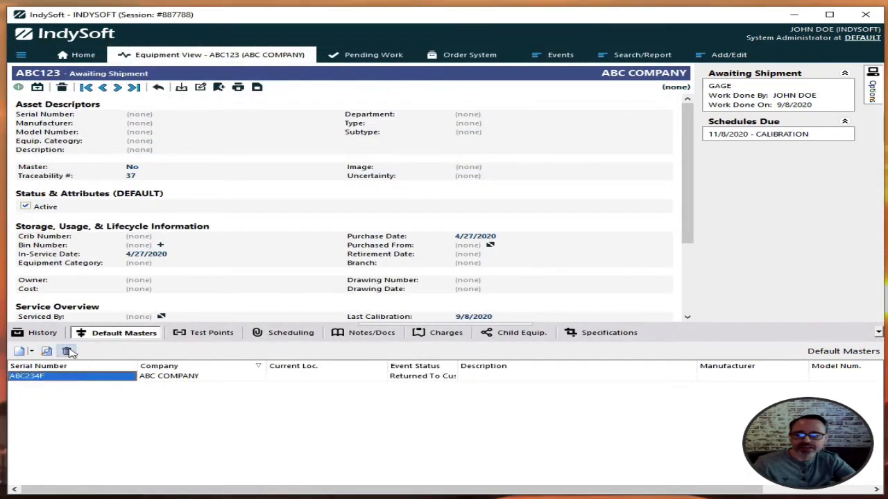
click(65, 351)
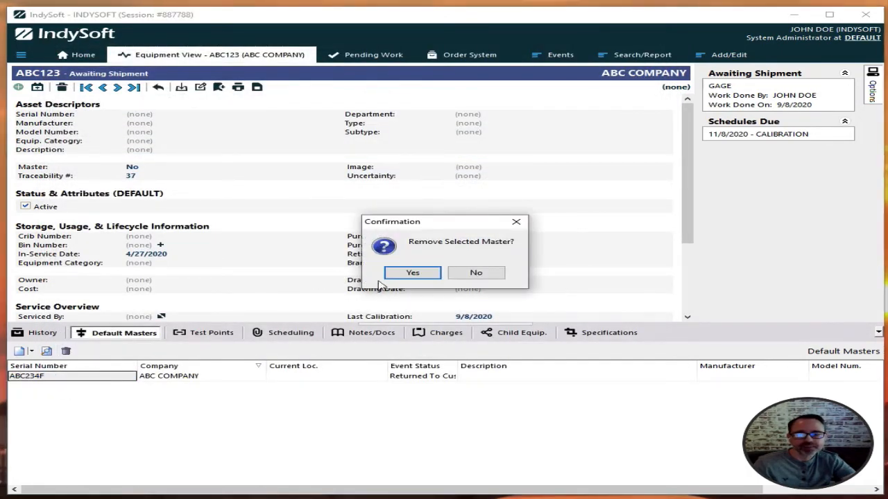
click(404, 277)
Step: Examine the Master Equip. List filter in the user/location settings, and close the settings without saving
click(21, 351)
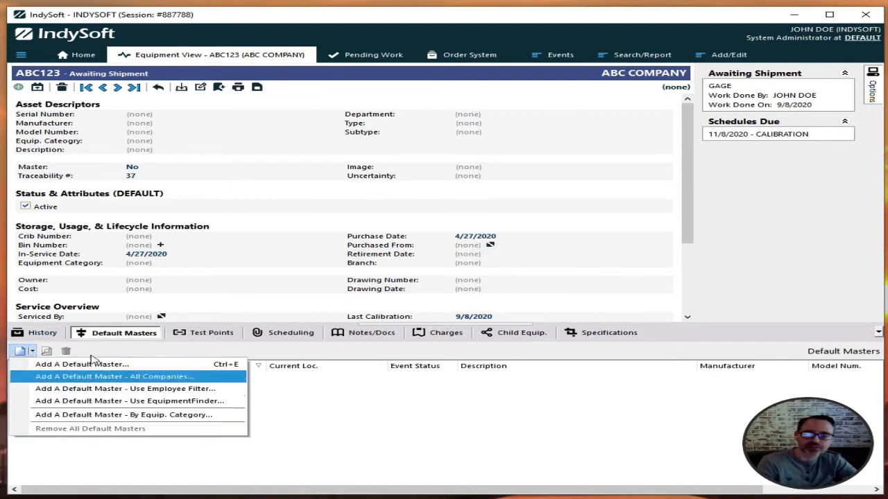
click(21, 58)
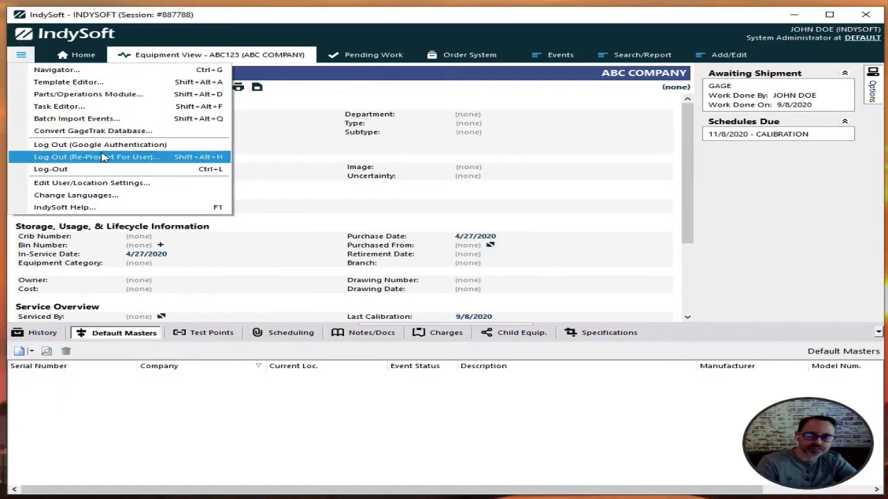
click(109, 182)
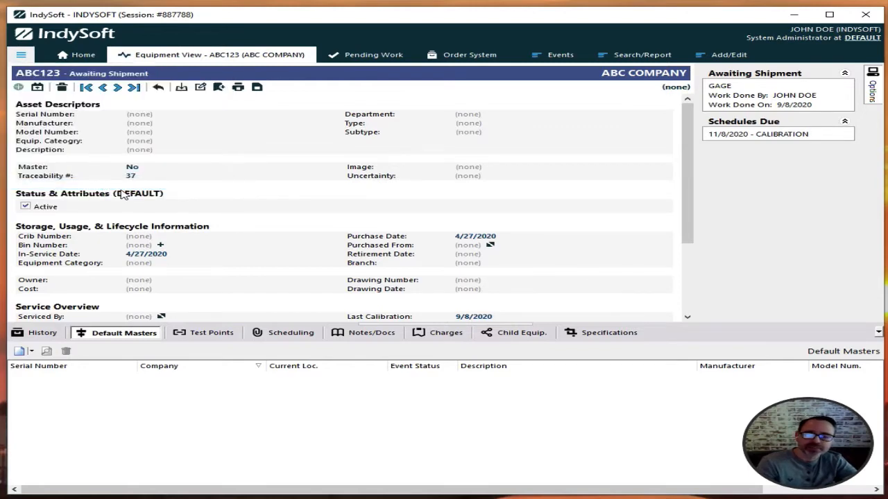
click(197, 169)
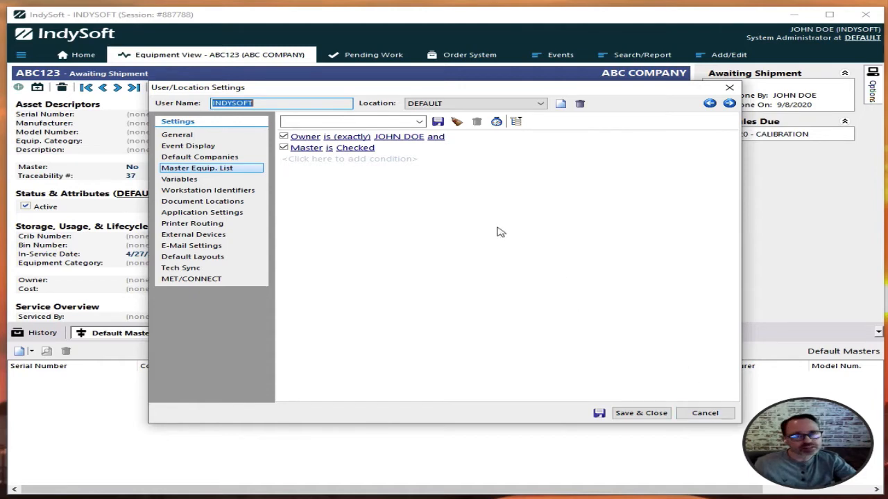
click(695, 414)
Step: Add ABC234F as a default master of ABC123, choosing from the masters limited by the employee filter
click(31, 351)
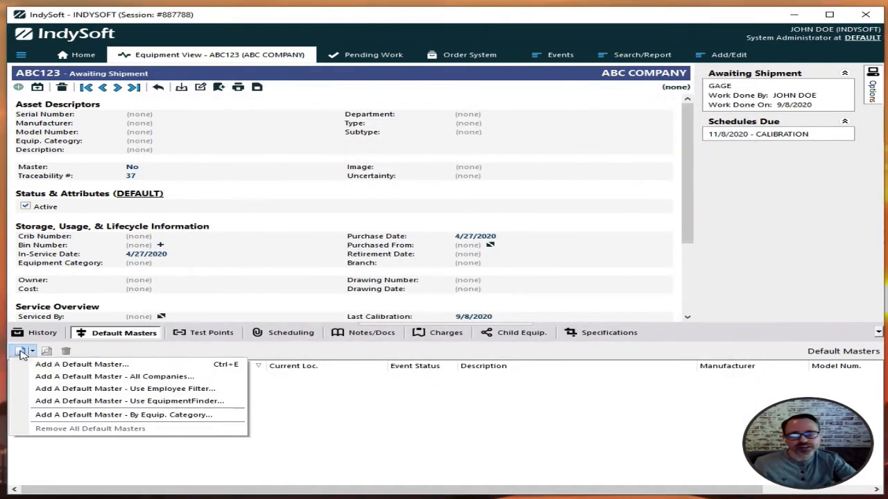
click(106, 392)
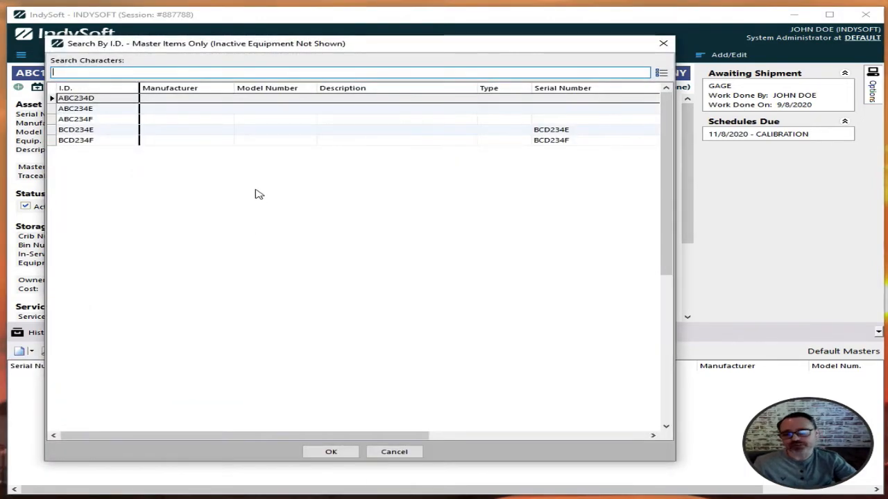
click(205, 44)
drag(205, 45, 310, 40)
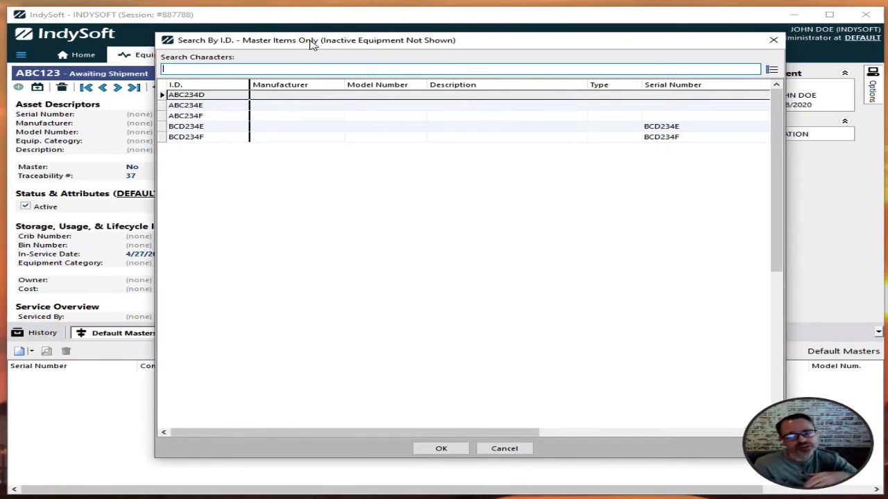
double_click(282, 116)
click(59, 381)
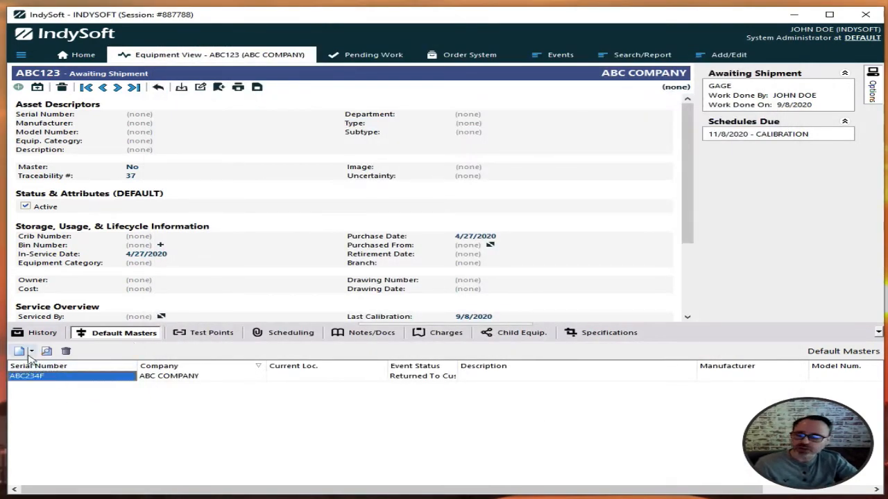
Step: Recheck the Master Equip. List conditions in the user/location settings, leaving the settings without saving
click(20, 55)
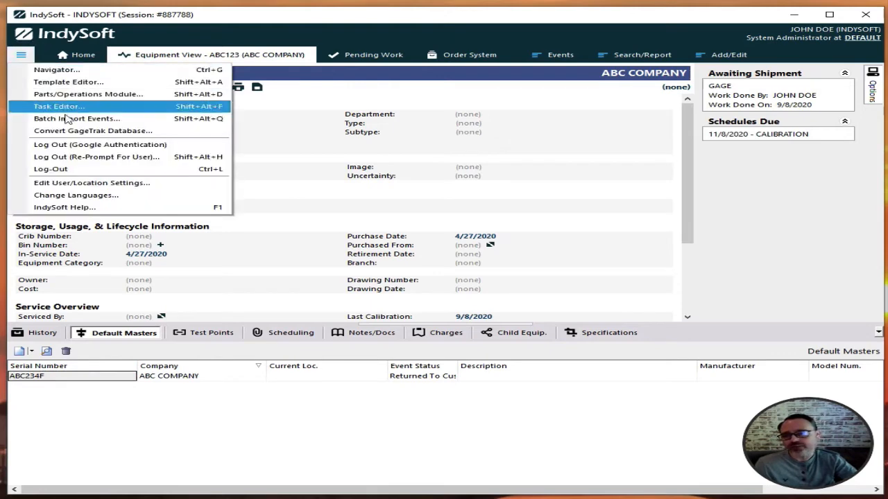
click(94, 183)
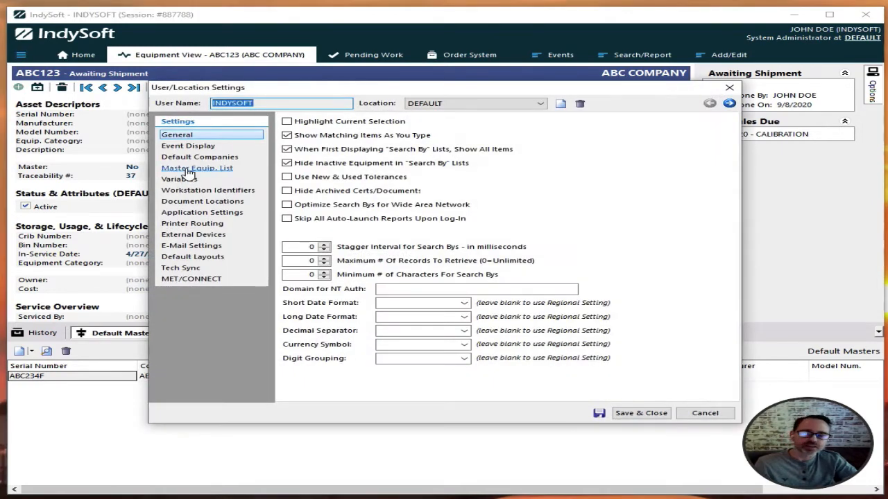
click(189, 170)
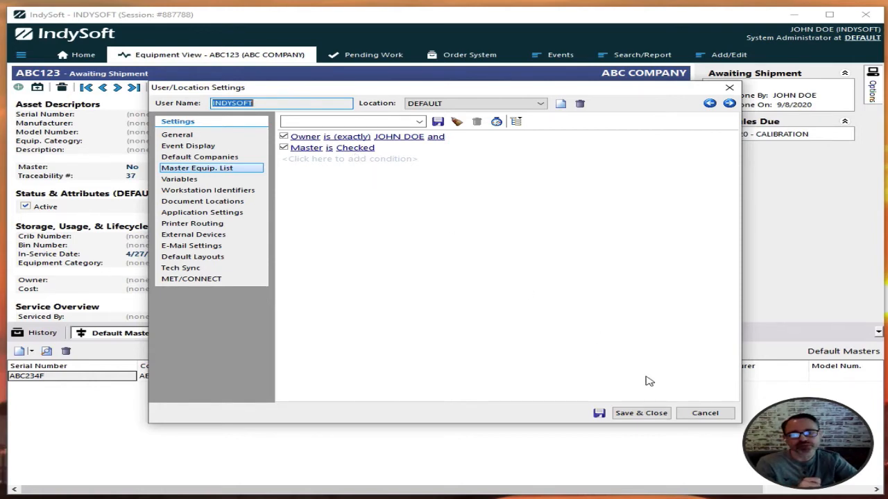
click(695, 416)
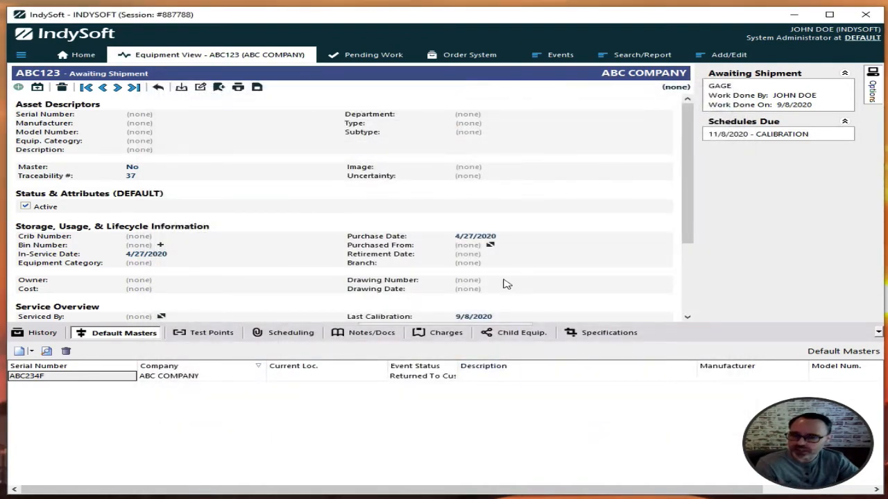
Step: Try to add a default master by equipment category
click(21, 354)
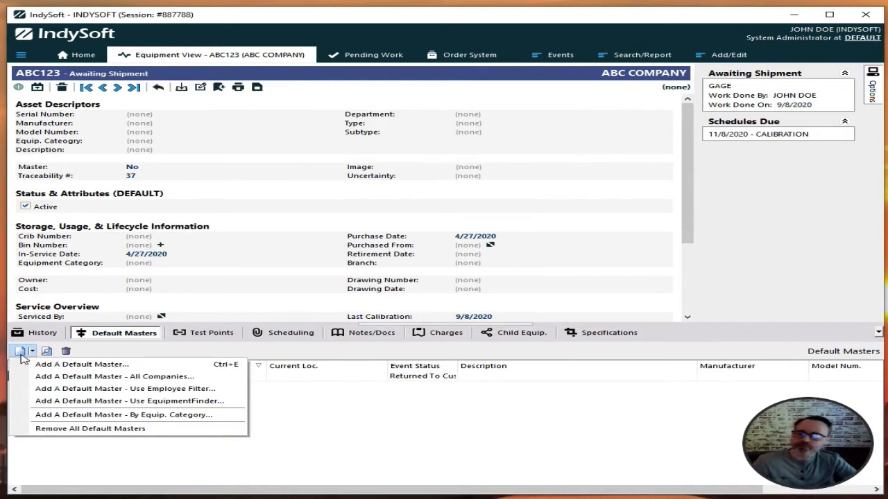
click(100, 416)
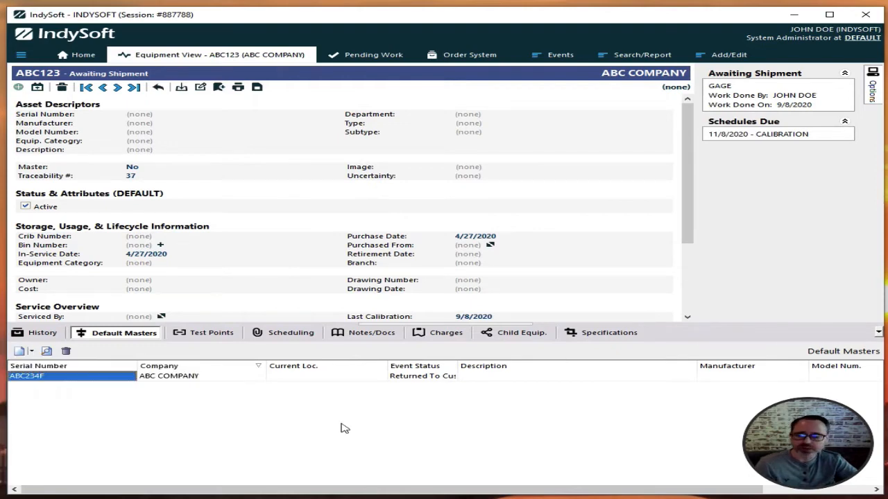
Step: Open the system-wide equipment categories list and look through the category names
click(719, 60)
mouse_move(738, 147)
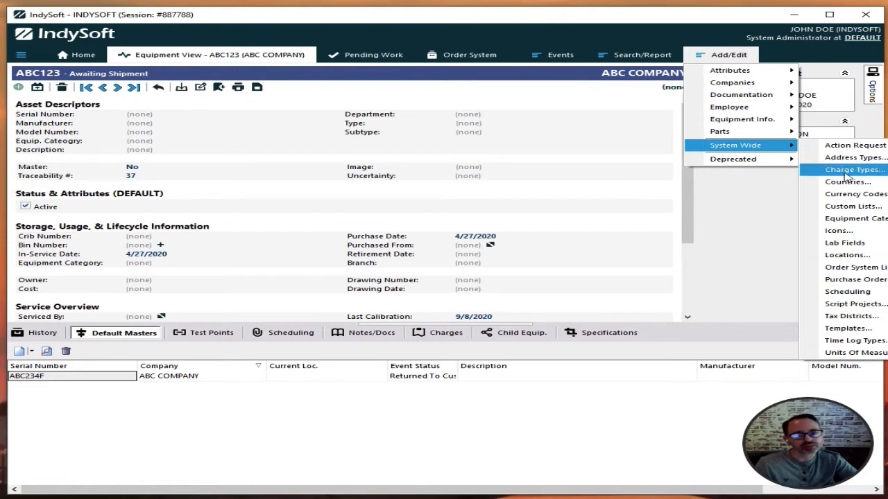
click(845, 221)
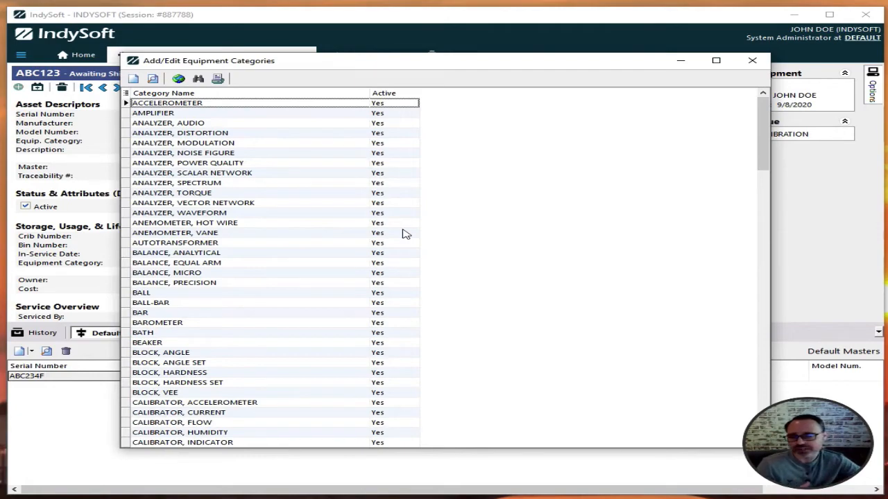
mouse_move(764, 147)
mouse_down()
mouse_move(758, 426)
mouse_move(758, 149)
mouse_up()
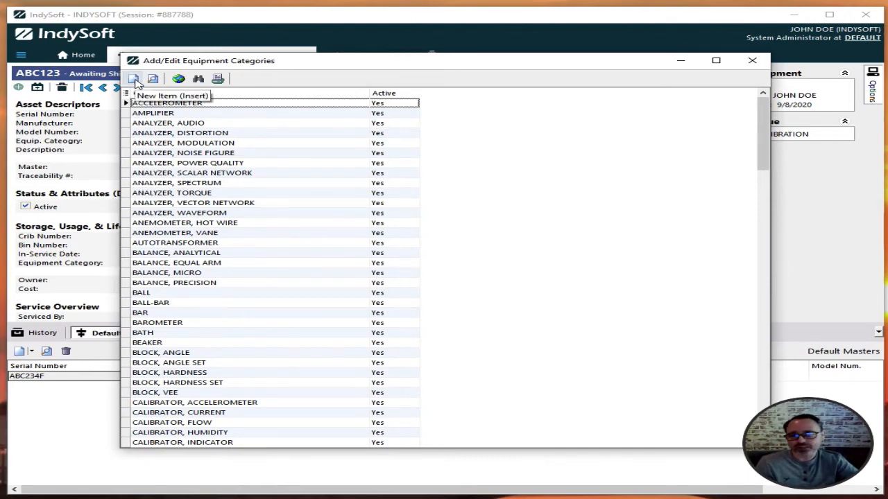
Step: View the request form for a new equipment category and cancel it without submitting
click(135, 80)
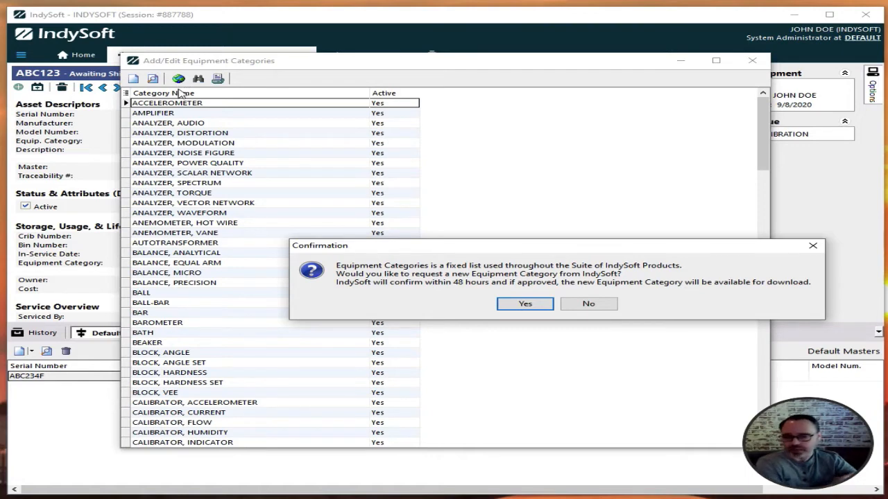
click(524, 304)
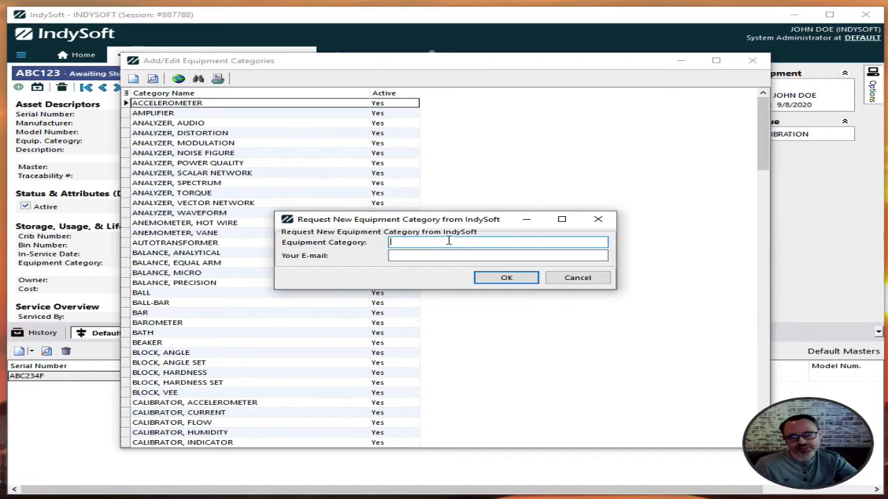
click(578, 279)
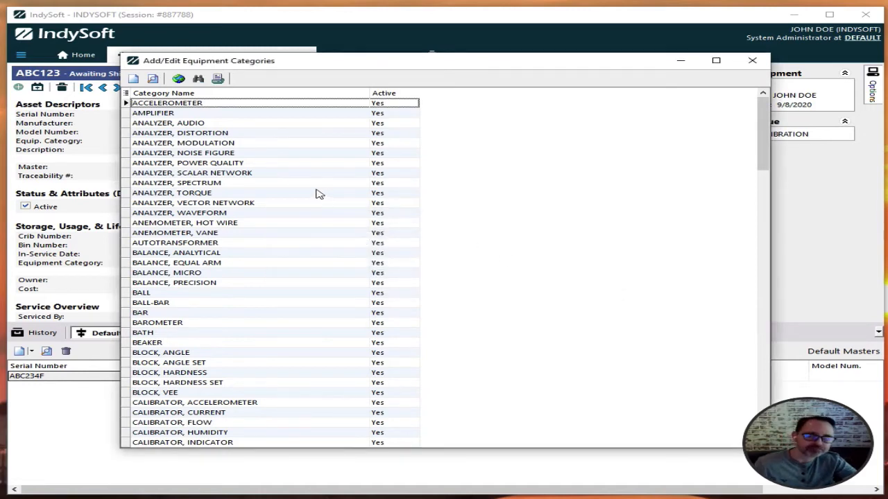
Step: Open the BALANCE, ANALYTICAL equipment category and widen its window to read the full filter conditions
click(203, 183)
scroll(238, 242, down, 3)
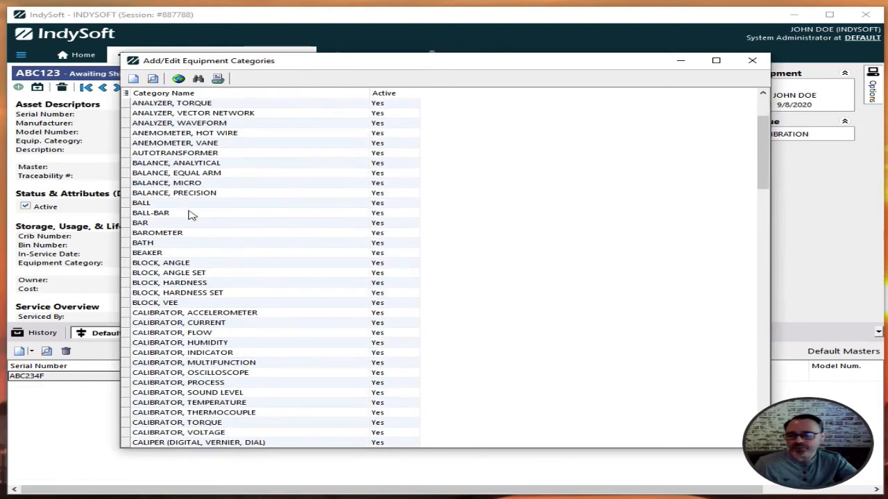
click(188, 166)
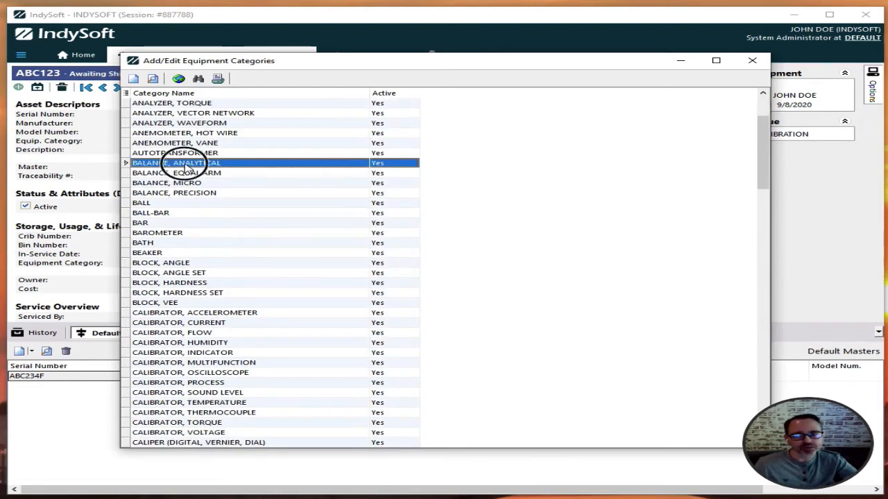
double_click(188, 165)
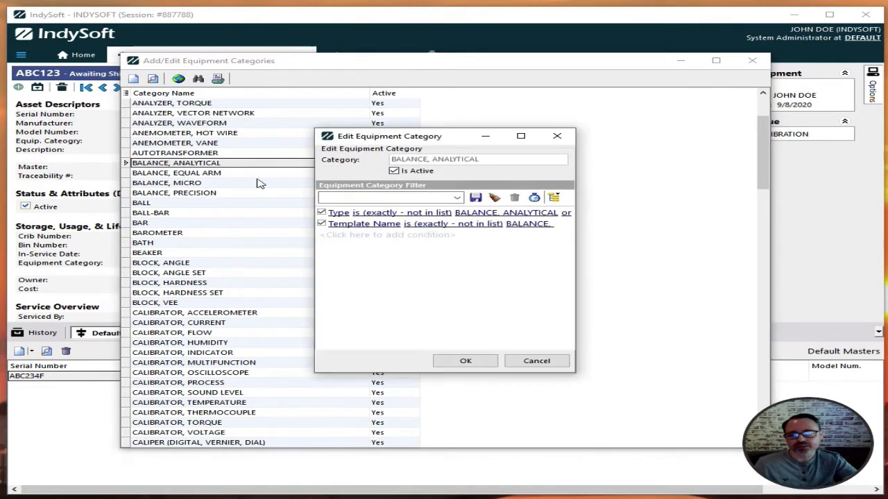
drag(577, 237, 743, 271)
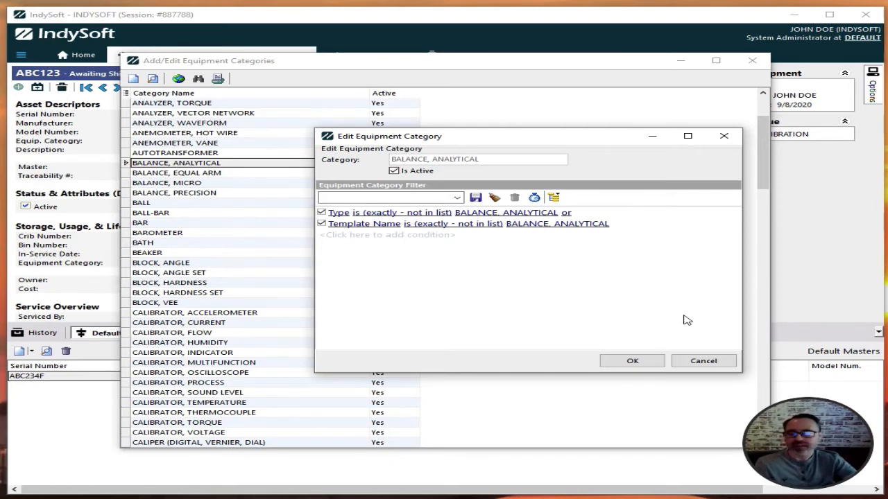
Step: Add the condition Company is (exactly) ABC COMPANY to the category filter, then discard the edit and close the categories list
click(360, 236)
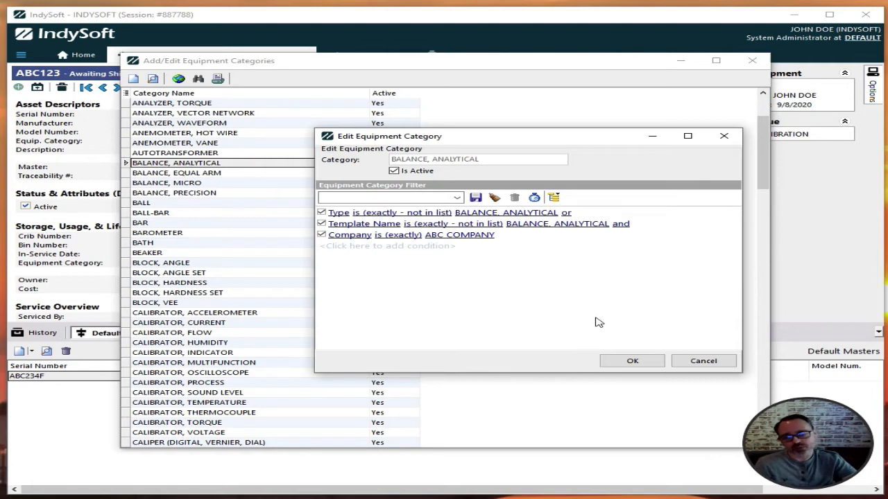
click(689, 361)
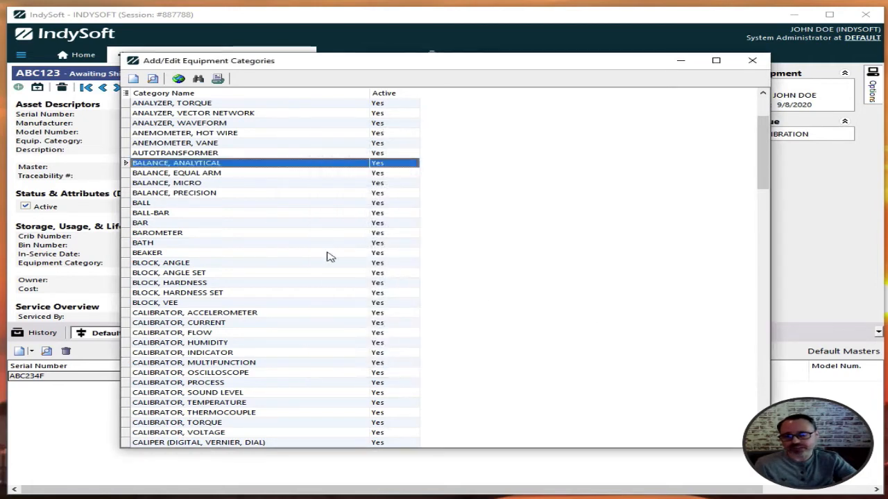
click(215, 177)
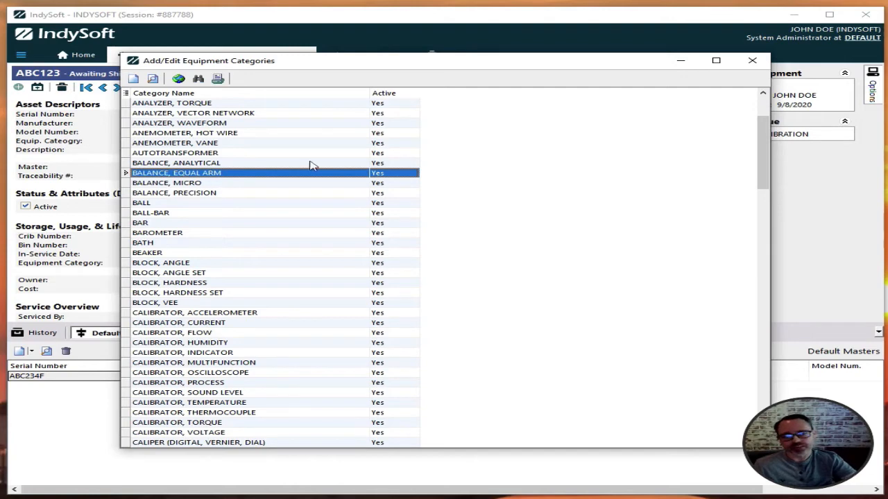
click(752, 63)
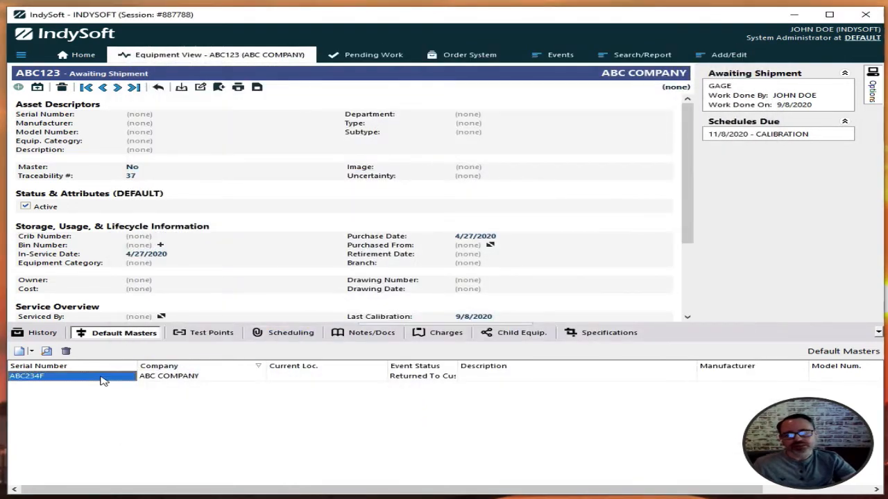
Step: View the last equipment record and return to ABC123 through the recently viewed records
click(132, 88)
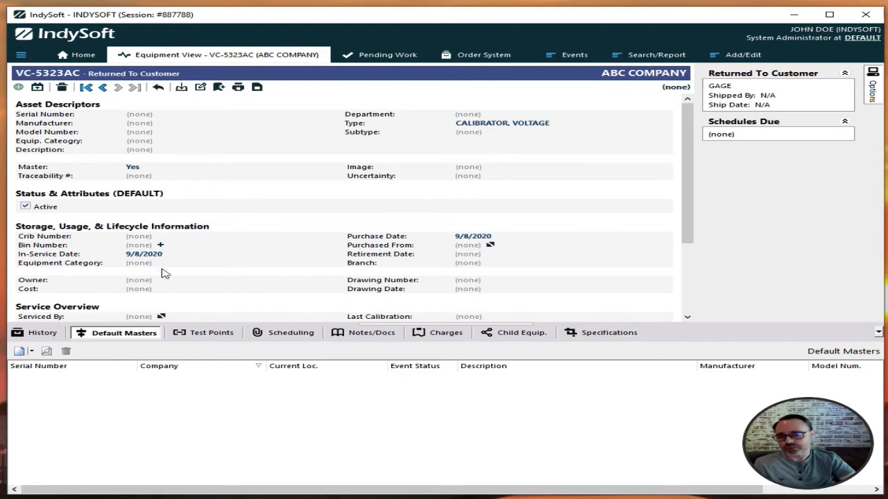
click(158, 88)
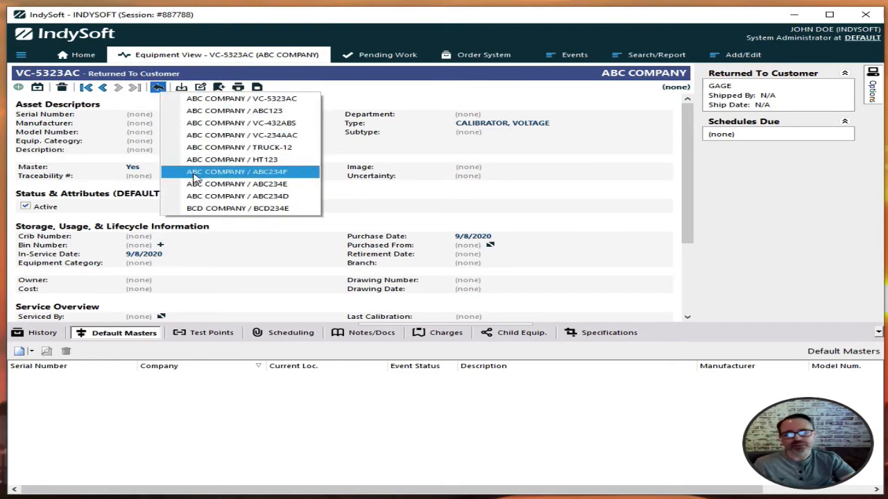
click(212, 115)
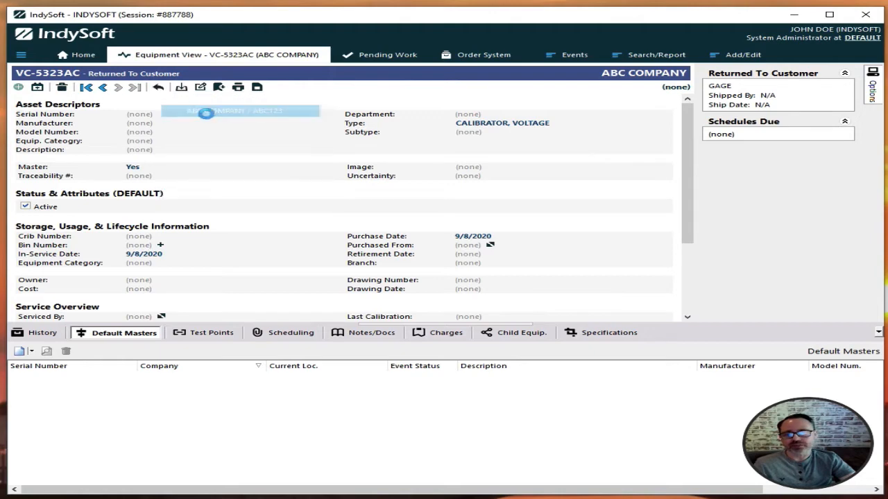
Step: Delete the default master ABC234F from equipment record ABC123
click(97, 376)
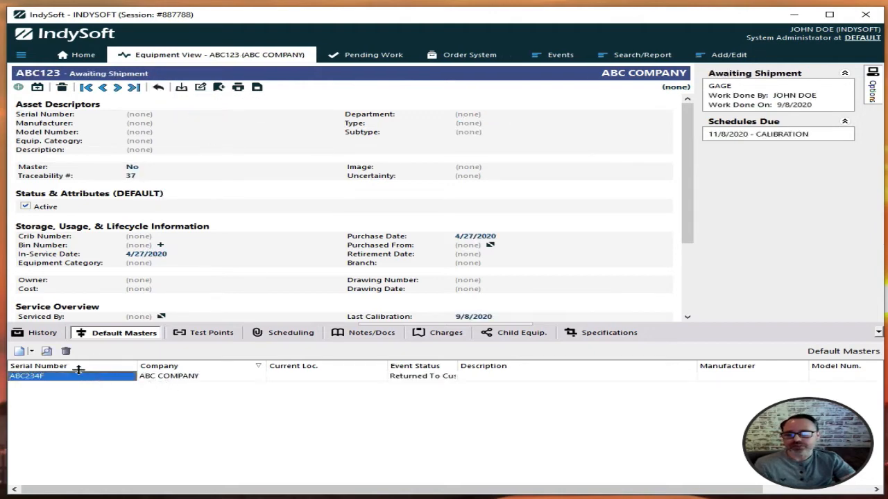
click(66, 351)
key(Return)
Step: Add a default master to ABC123 by equipment category, choosing CALIBRATOR, VOLTAGE
click(31, 351)
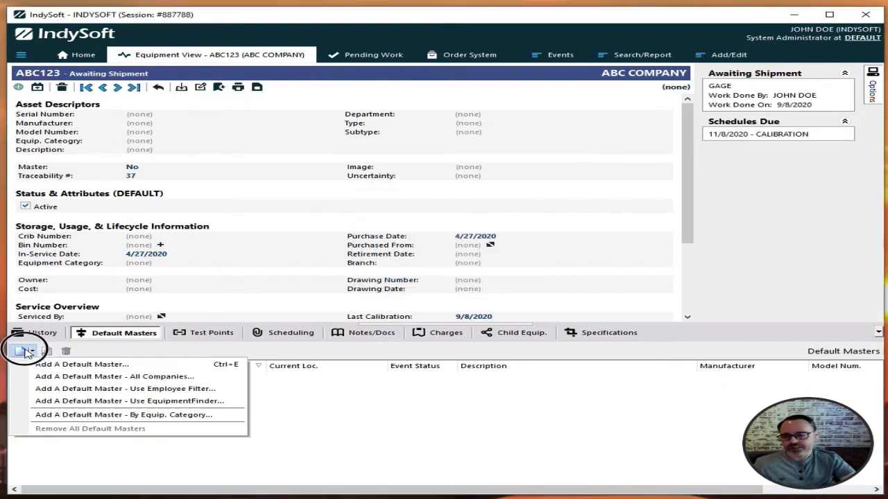
click(112, 416)
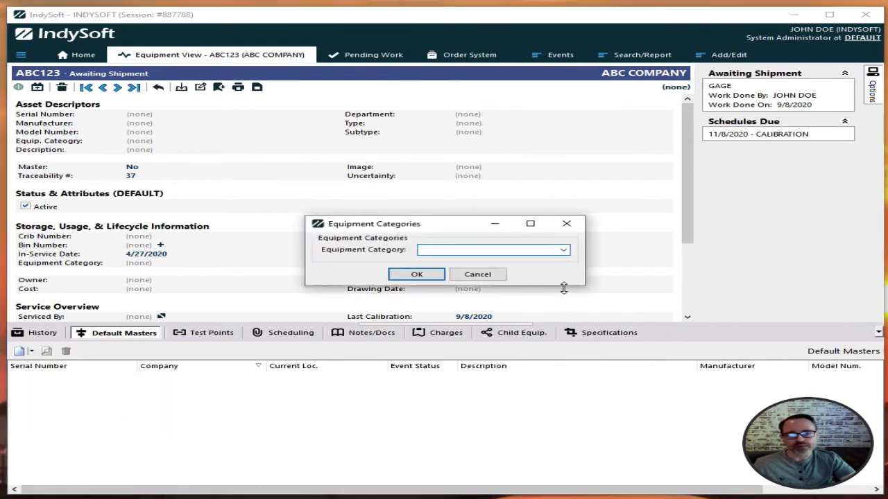
click(563, 251)
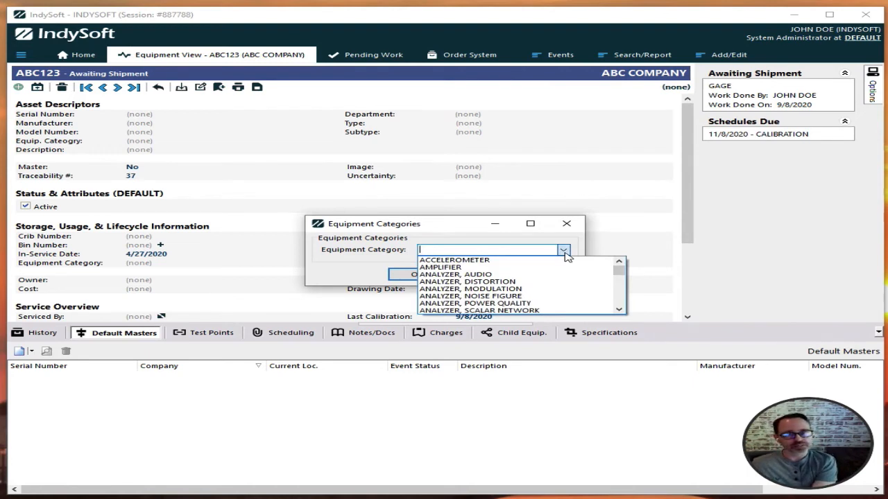
text(CALIB)
key(Down)
key(Down)
key(Down)
key(Down)
key(Down)
key(Down)
key(Down)
key(Down)
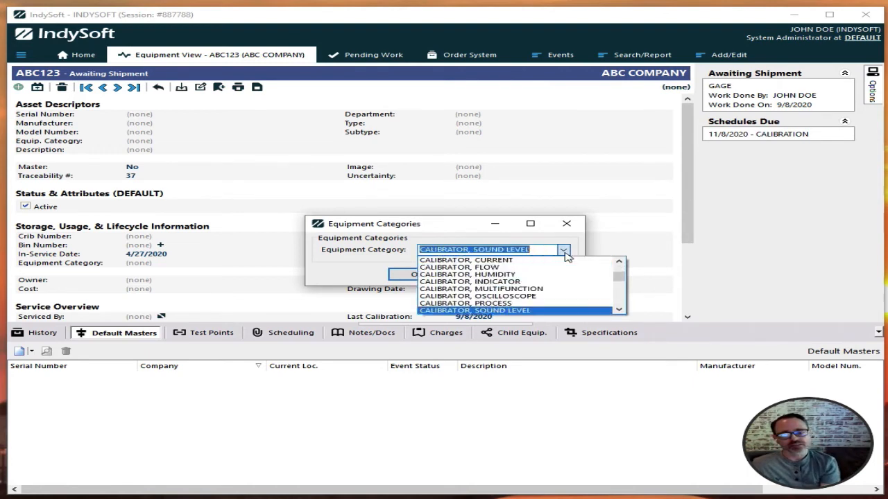
key(Down)
key(Down)
key(Down)
key(Down)
click(564, 251)
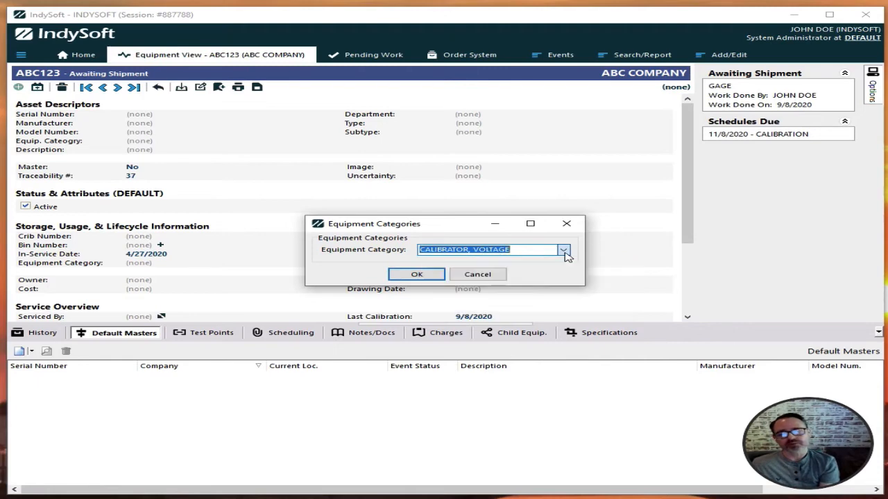
click(416, 275)
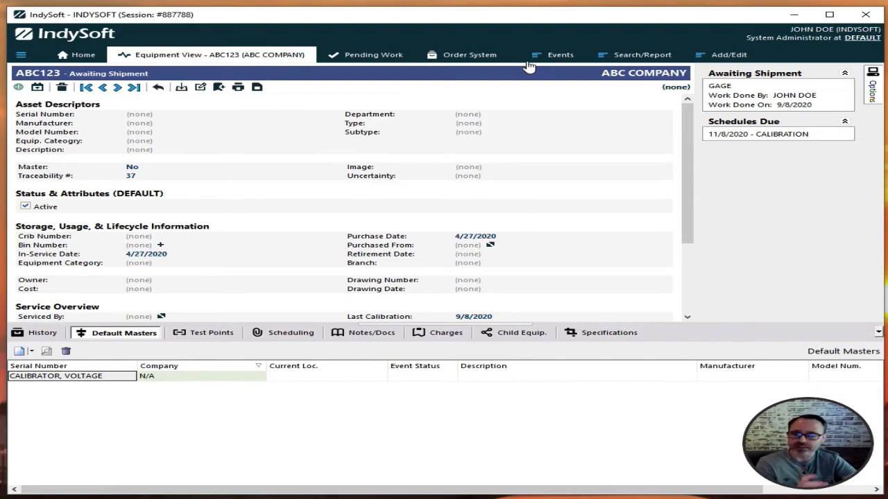
Step: Start a calibration event for ABC123, go to specifying its masters, and reposition the equipment search window to read its filter conditions
click(556, 60)
click(570, 84)
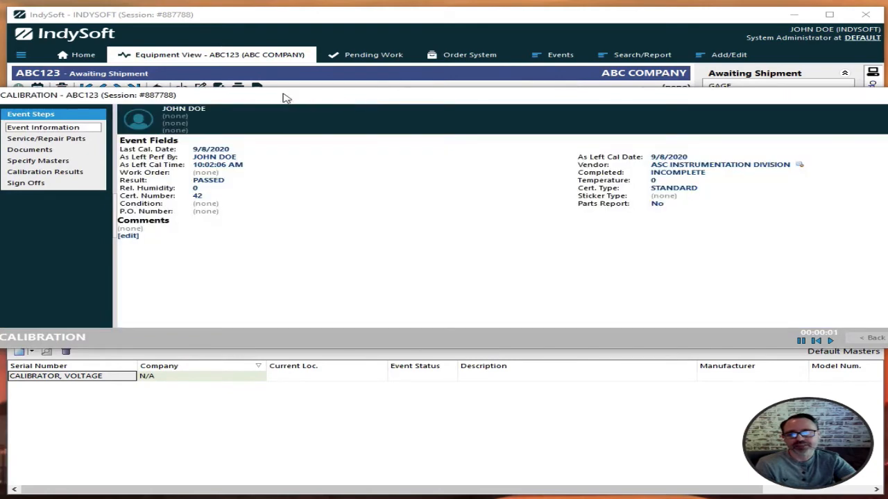
click(80, 159)
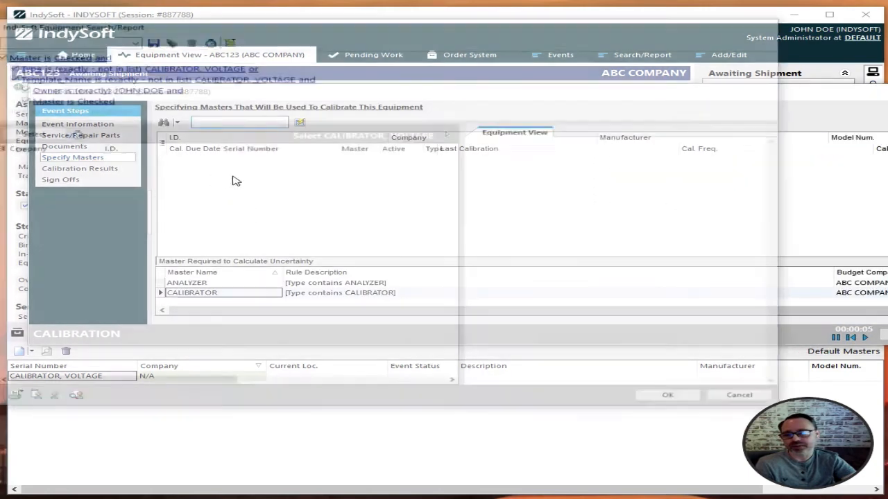
drag(262, 26, 515, 65)
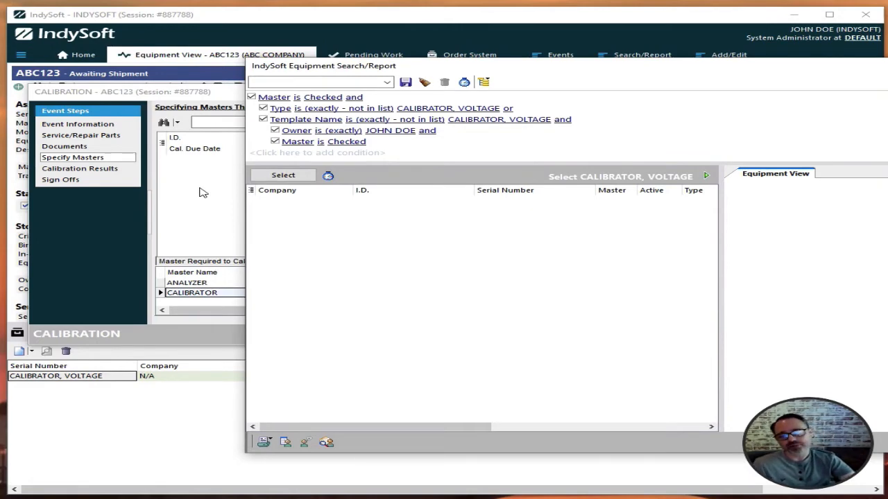
drag(369, 70, 238, 57)
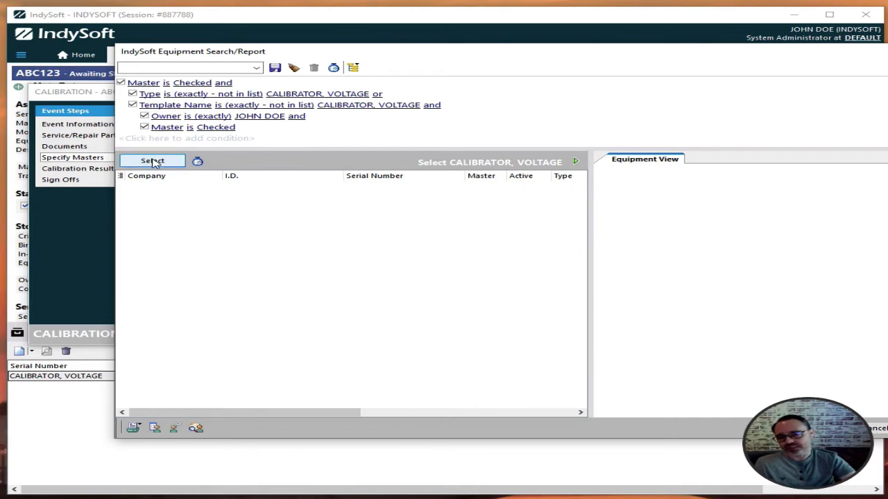
Step: Disable the Owner condition and the second Master is Checked condition in the equipment search and rerun it
click(144, 127)
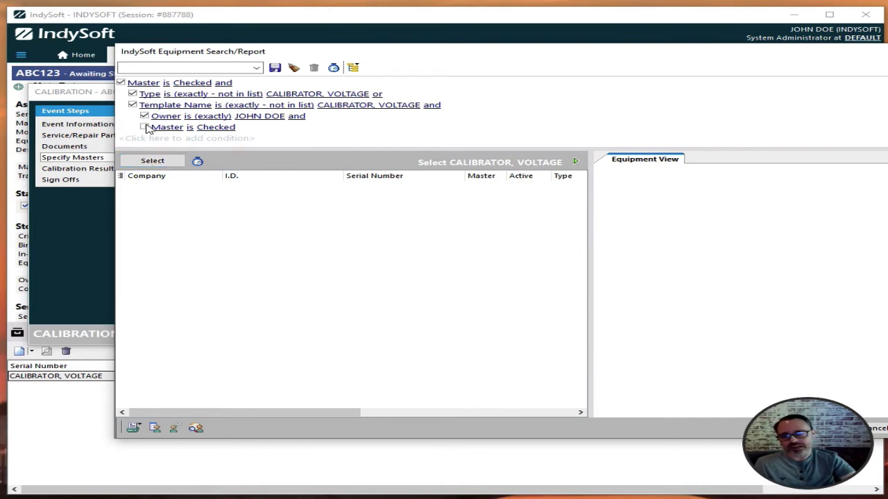
click(144, 117)
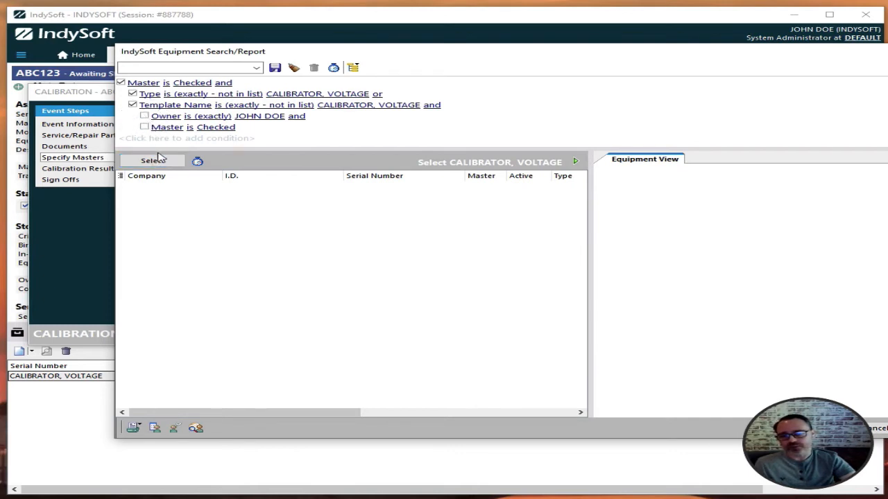
click(159, 161)
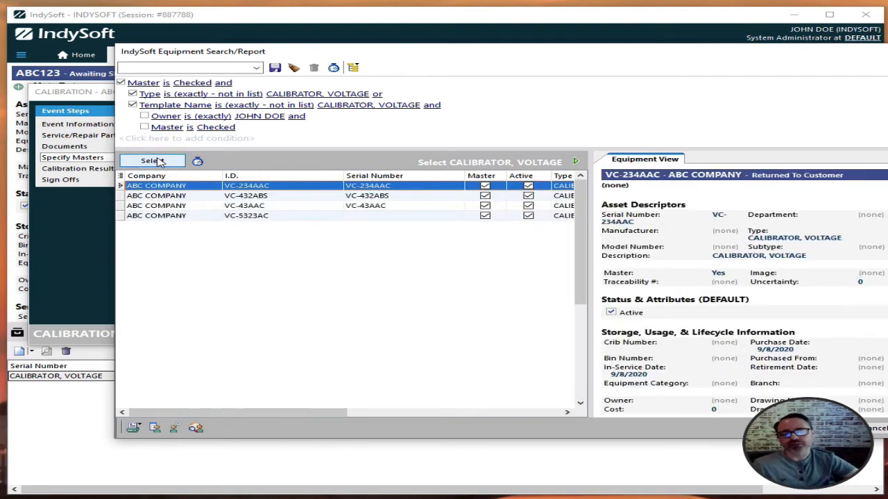
Step: Inspect VC-43AAC and VC-5323AC in the search results and choose VC-432ABS as the calibration master
click(238, 206)
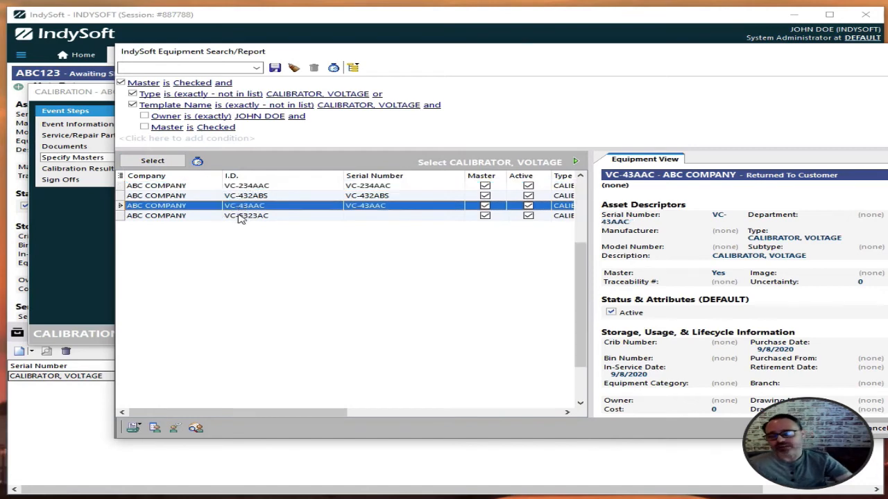
click(239, 216)
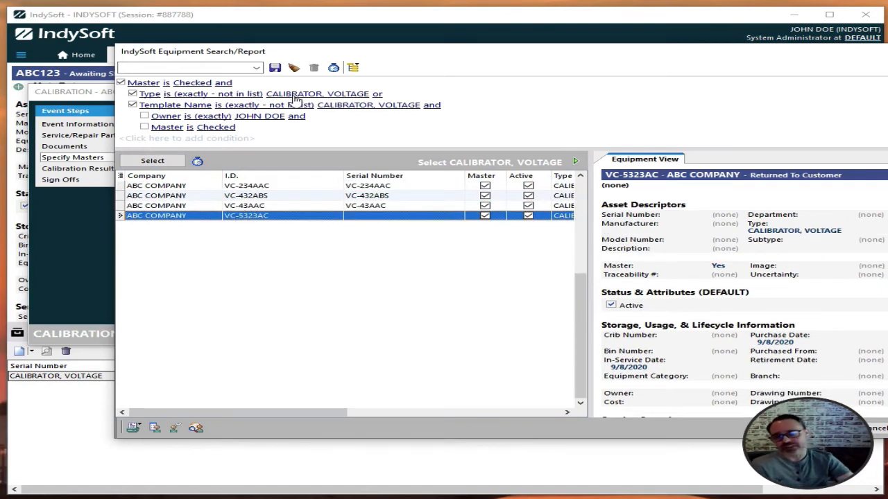
double_click(251, 196)
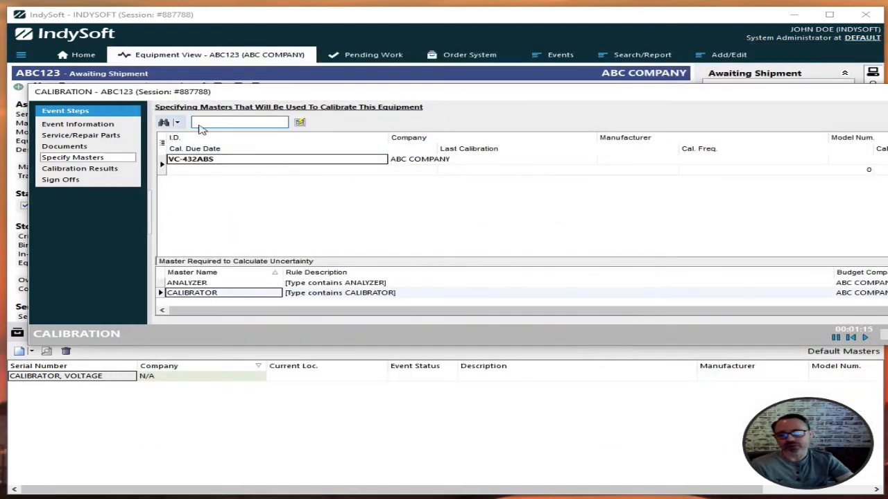
Step: Close the calibration event for ABC123 and return to the equipment record
click(199, 125)
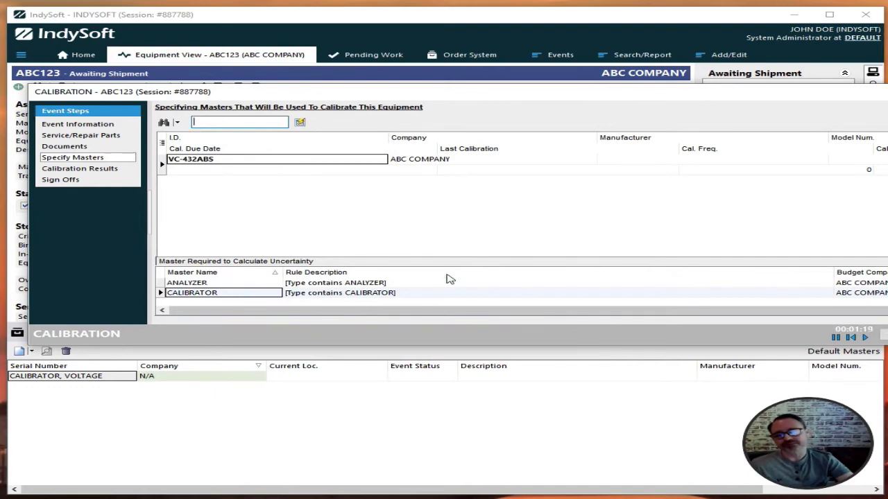
click(886, 335)
click(524, 299)
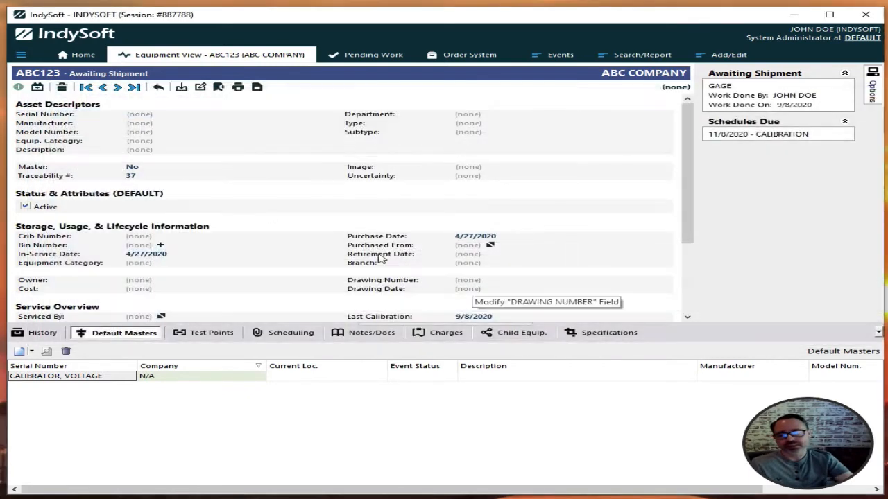
Step: Clear all Master Equip. List filter conditions in the User/Location Settings and save the settings
click(24, 56)
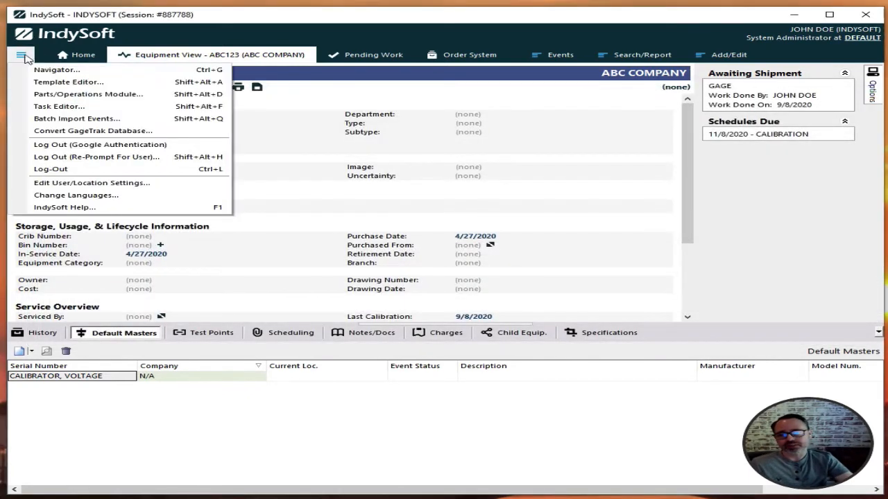
click(90, 179)
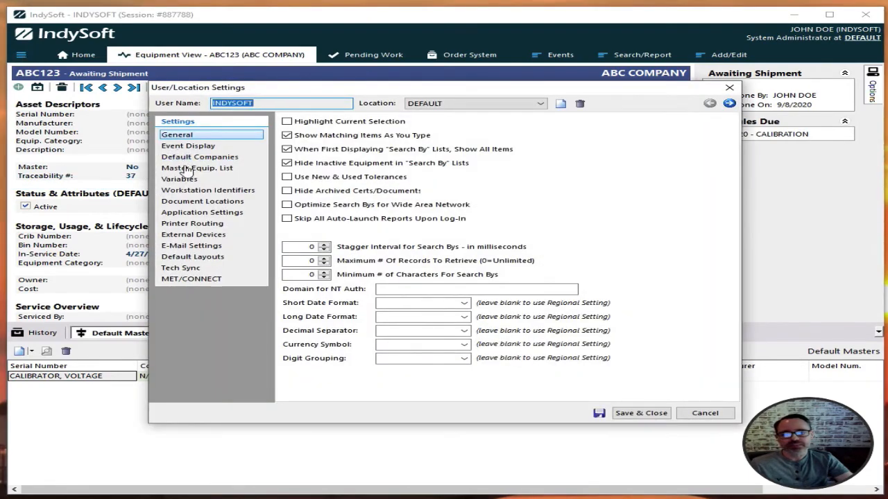
click(187, 169)
right_click(338, 188)
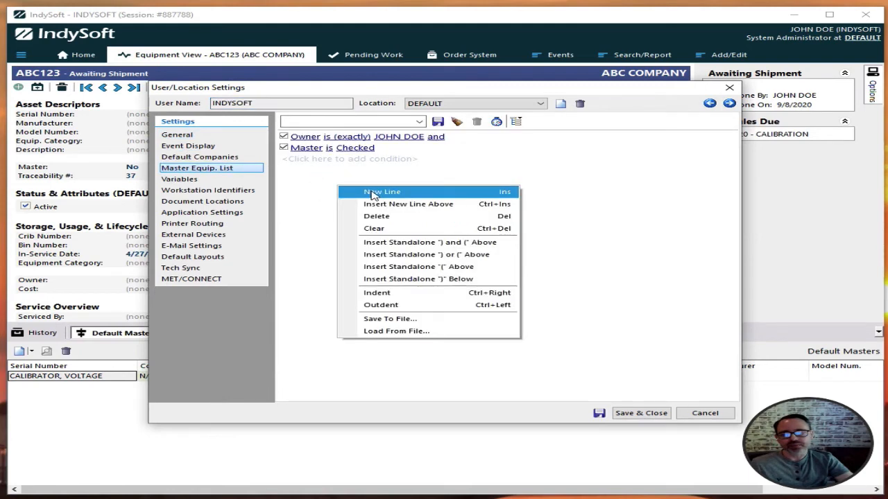
click(374, 228)
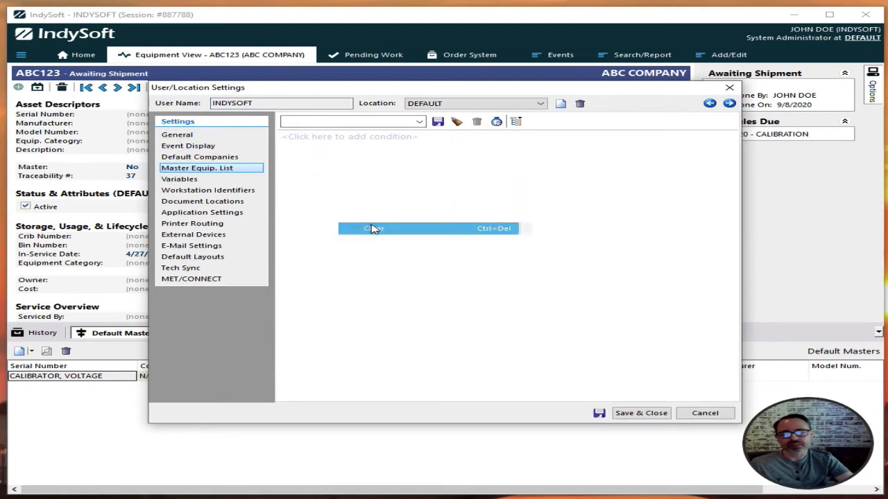
click(640, 414)
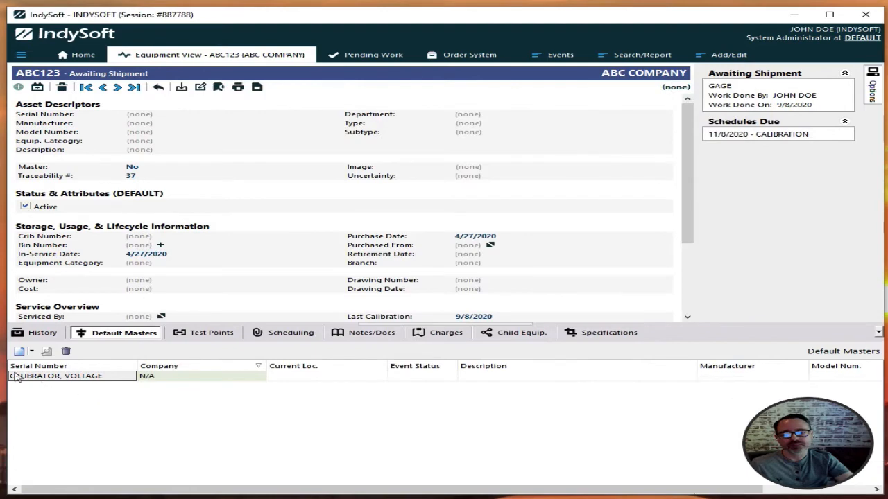
Step: Add a second default master to ABC123 by equipment category, choosing ANALYZER, AUDIO
click(31, 351)
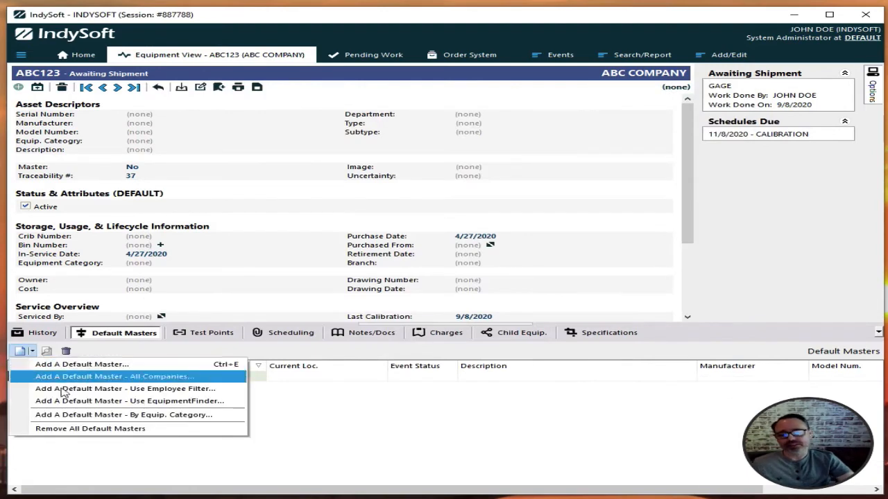
click(70, 415)
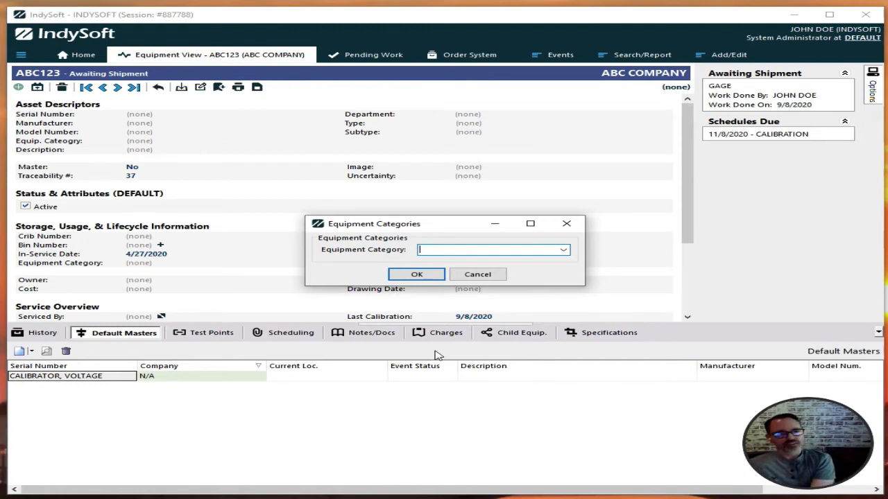
text(anal)
key(Down)
key(Down)
key(Down)
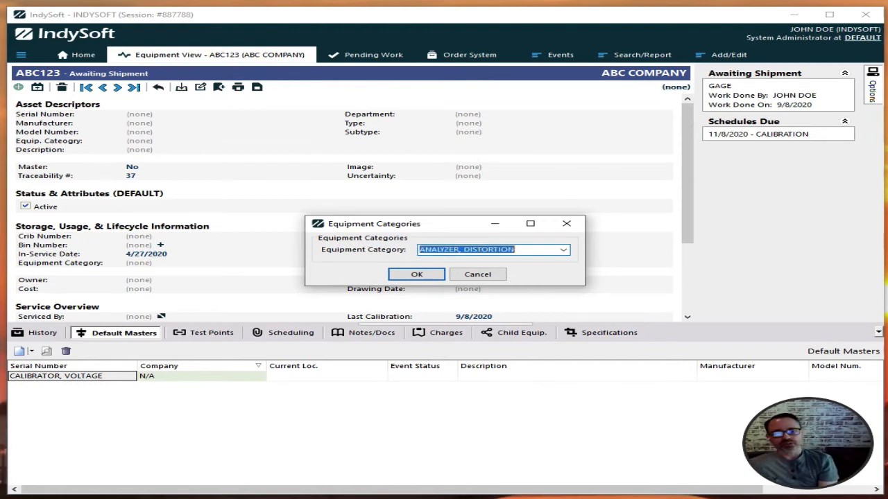
key(Up)
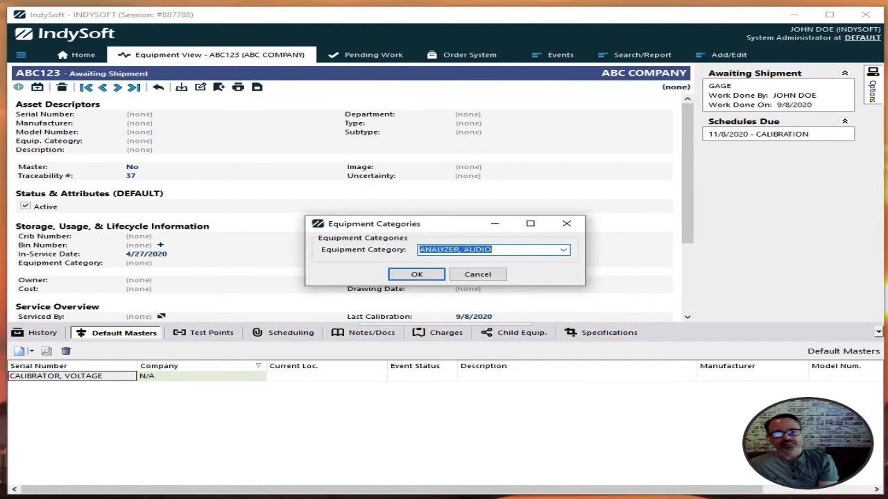
key(Return)
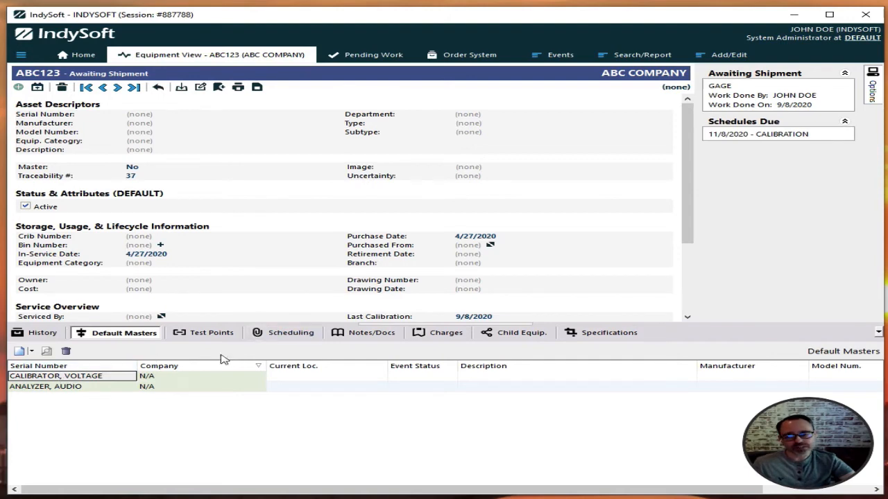
Step: Start another calibration event for ABC123 and go to specifying the masters used for it
click(540, 60)
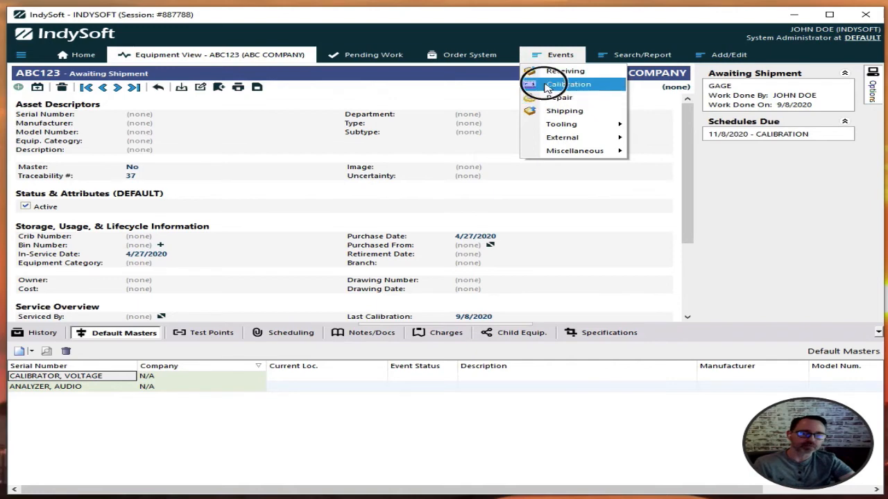
click(525, 83)
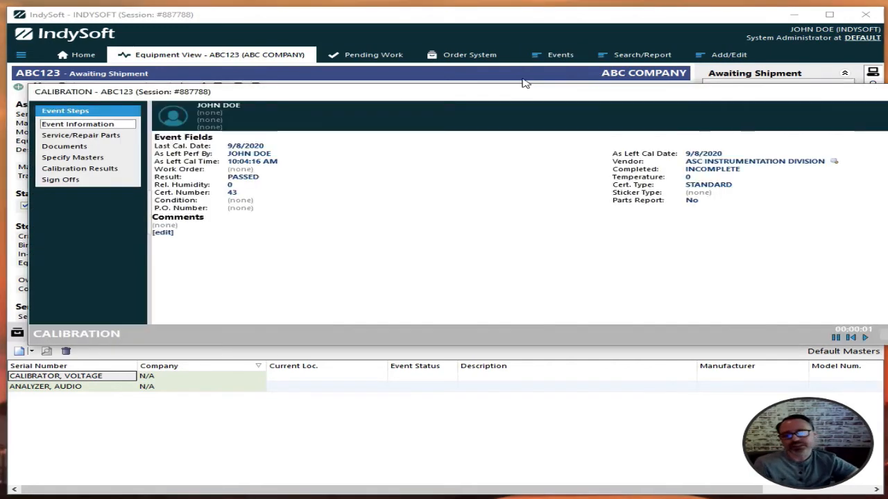
click(72, 159)
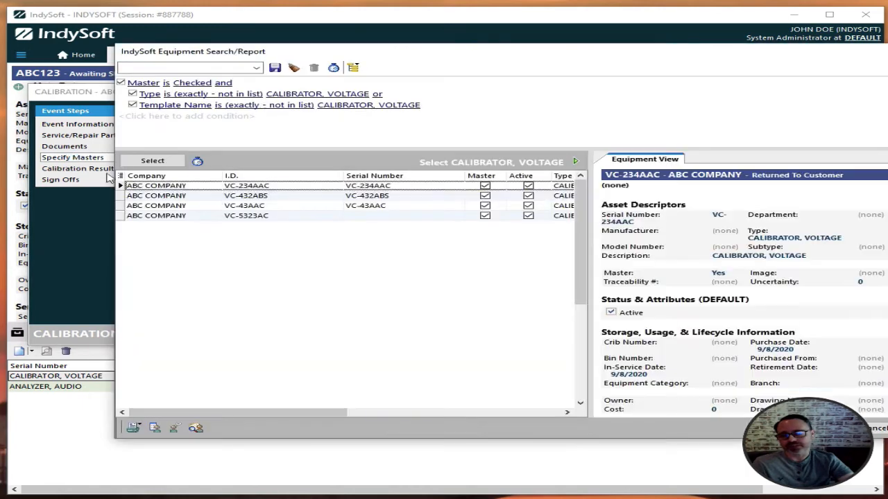
Step: Select VC-432ABS as the CALIBRATOR, VOLTAGE master and AA-3244B as the ANALYZER, AUDIO master for the calibration event
click(153, 186)
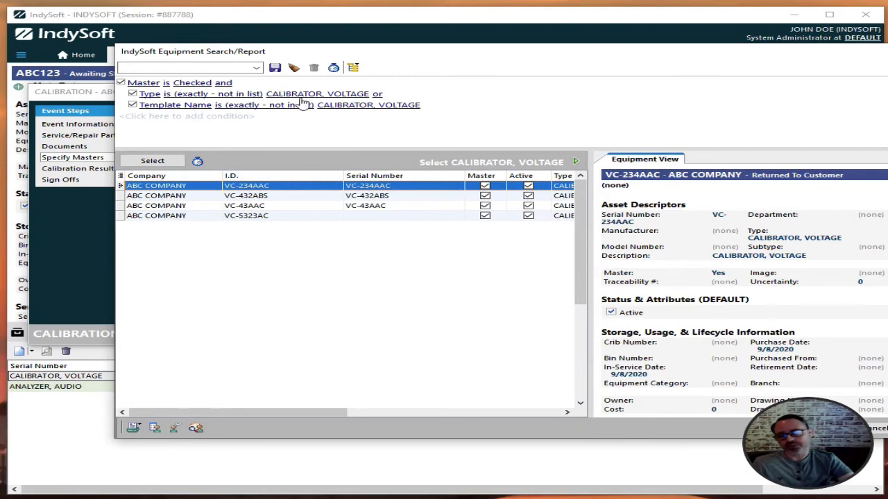
click(235, 198)
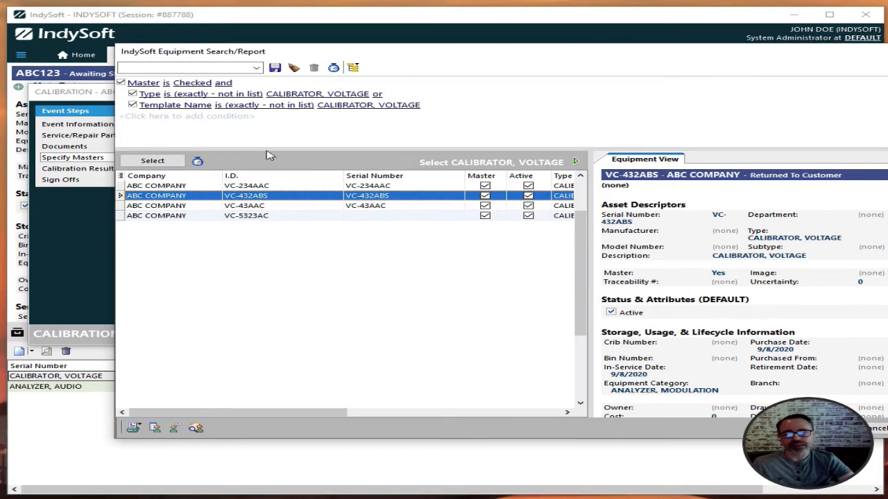
click(221, 199)
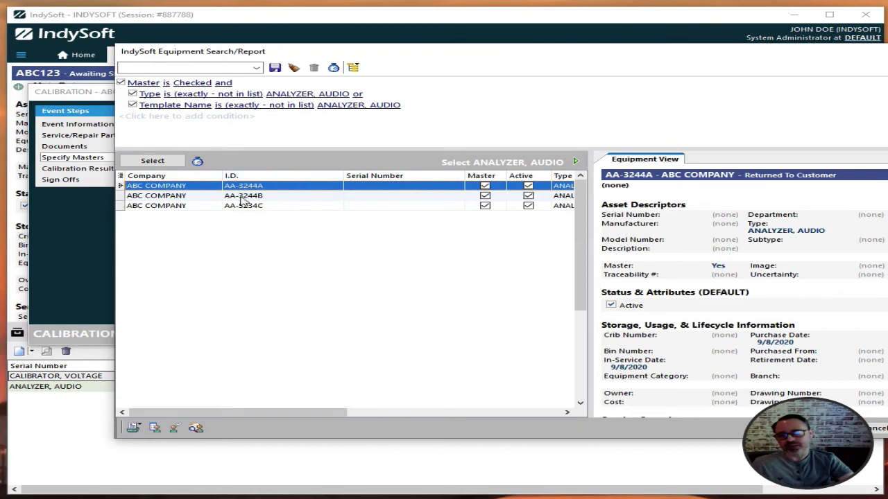
click(242, 198)
double_click(241, 198)
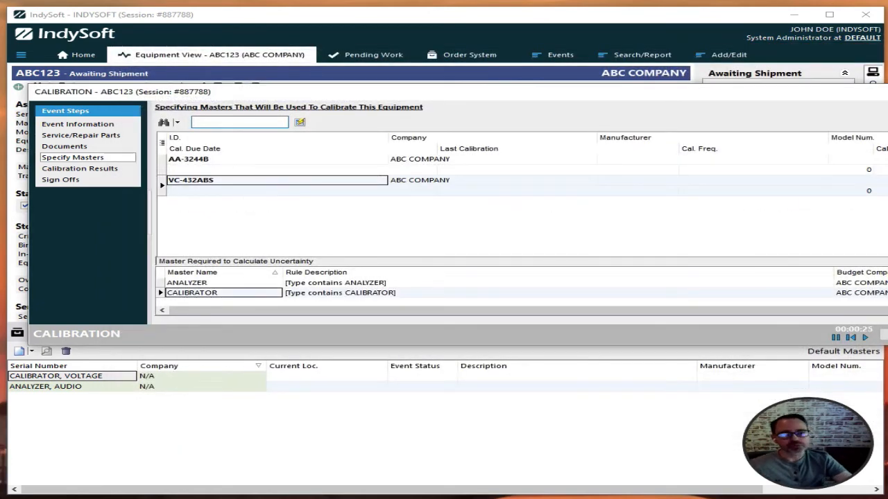
Step: Examine the ANALYZER and CALIBRATOR master rules of the BASE UNCERTAINTY budget, including the ANALYZER rule's condition, without changing them
drag(886, 208, 855, 208)
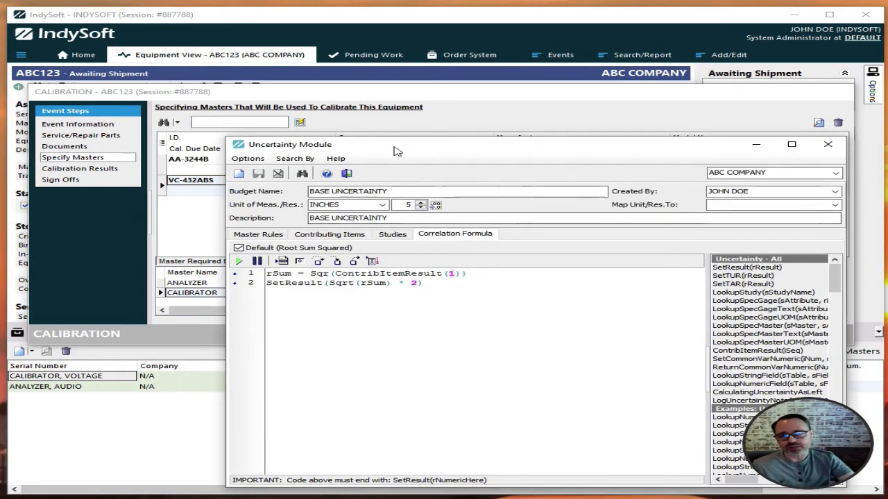
drag(410, 145, 387, 87)
click(251, 175)
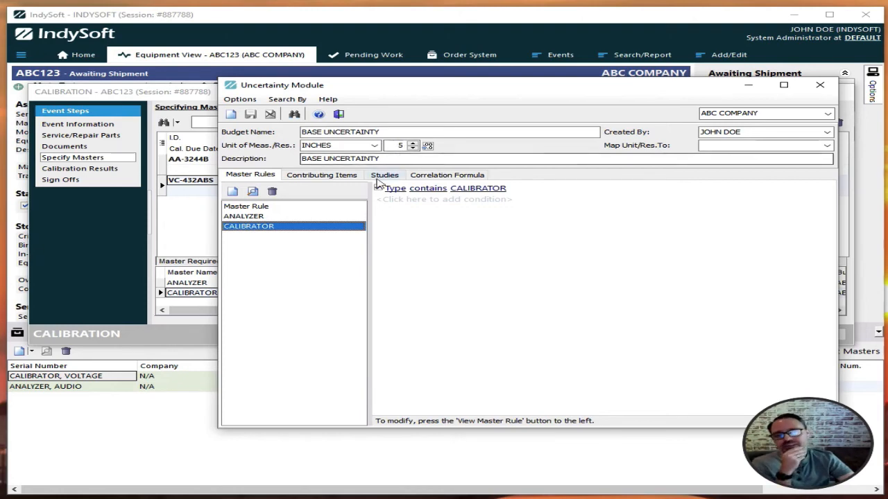
click(271, 219)
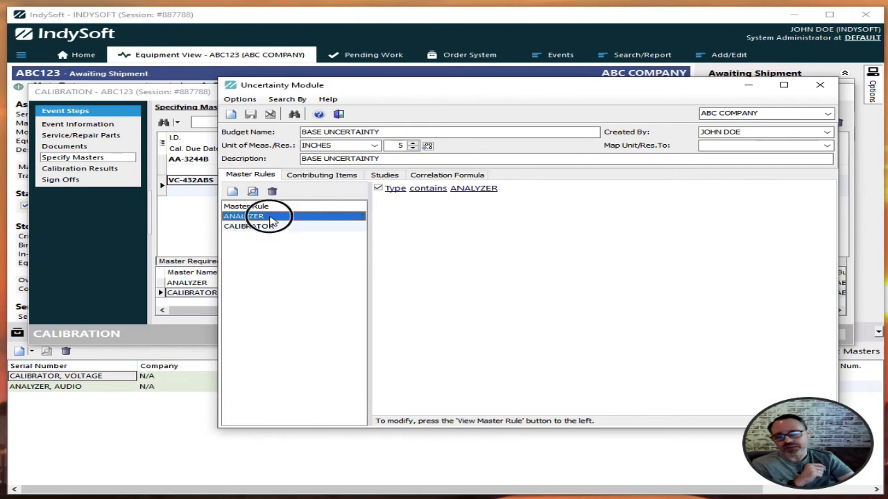
double_click(271, 219)
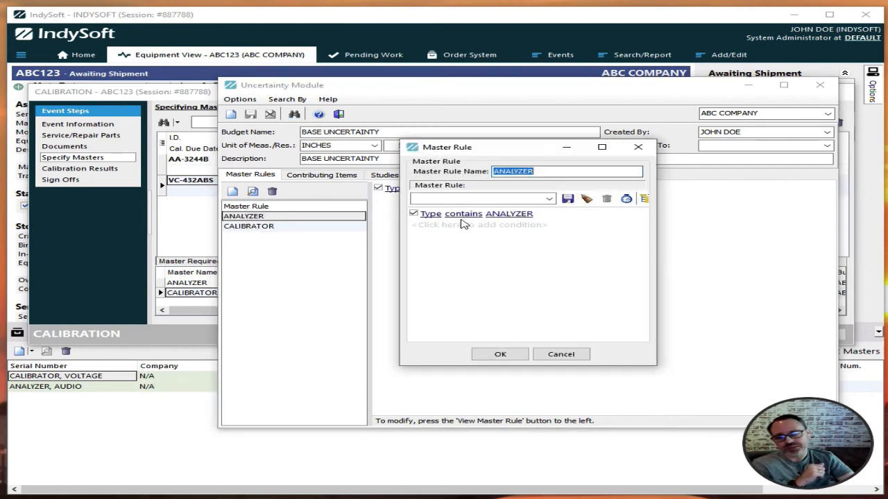
click(580, 357)
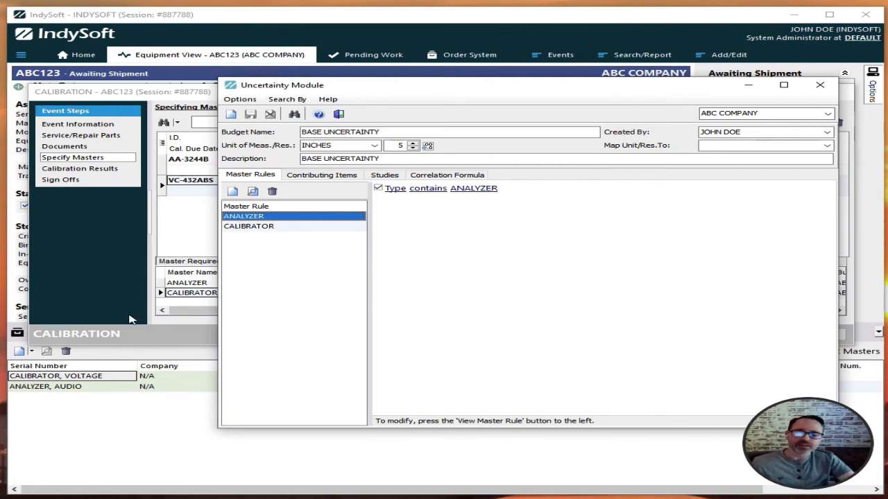
click(192, 213)
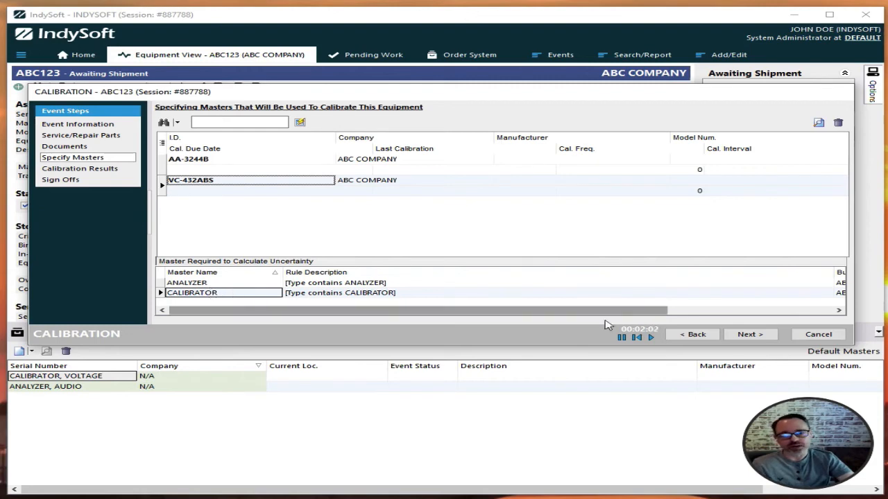
Step: Proceed to the calibration results and review the uncertainty masters mapping for test point 1
click(747, 334)
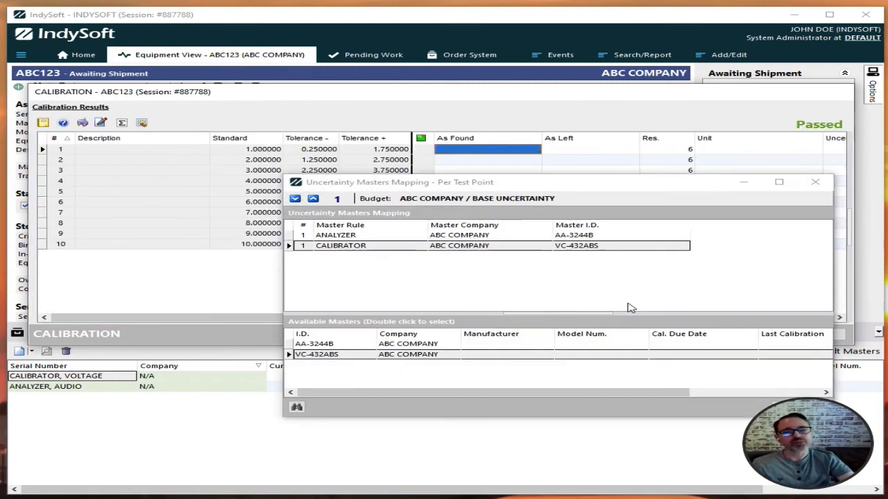
drag(450, 183, 330, 92)
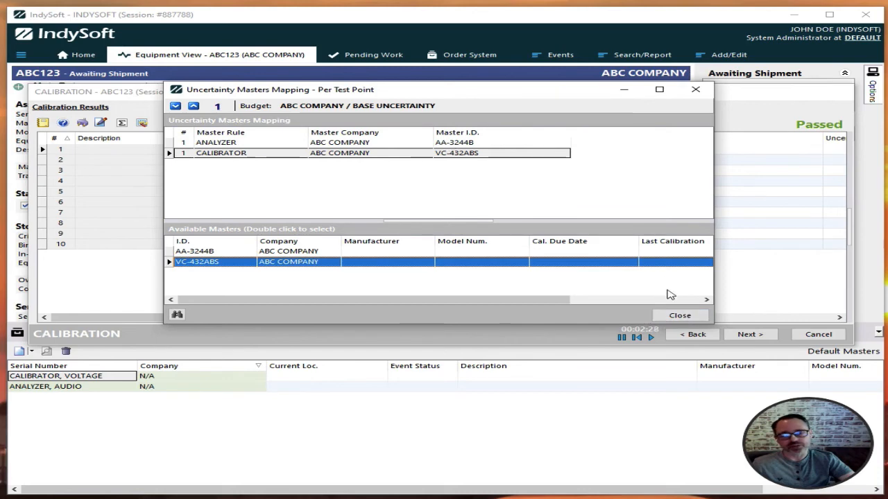
click(679, 315)
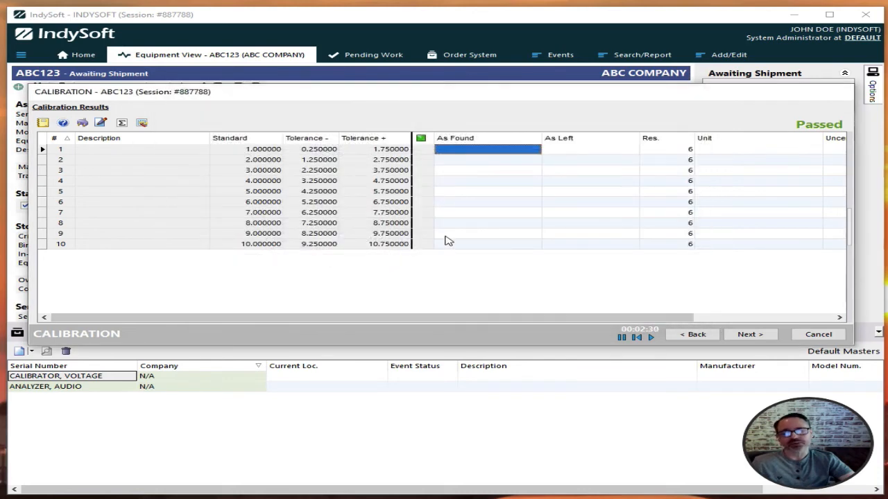
Step: Record an As Found value of 1.1 for test point 1, and cancel the calibration event
text(1.1)
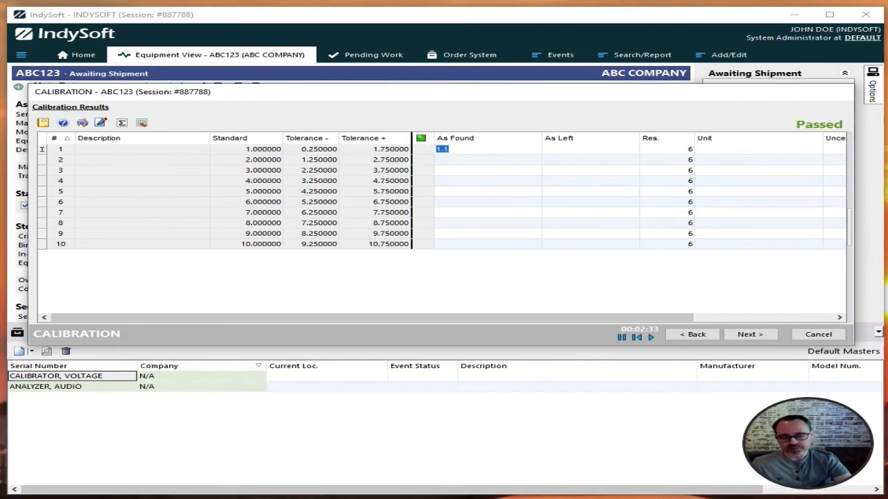
key(Return)
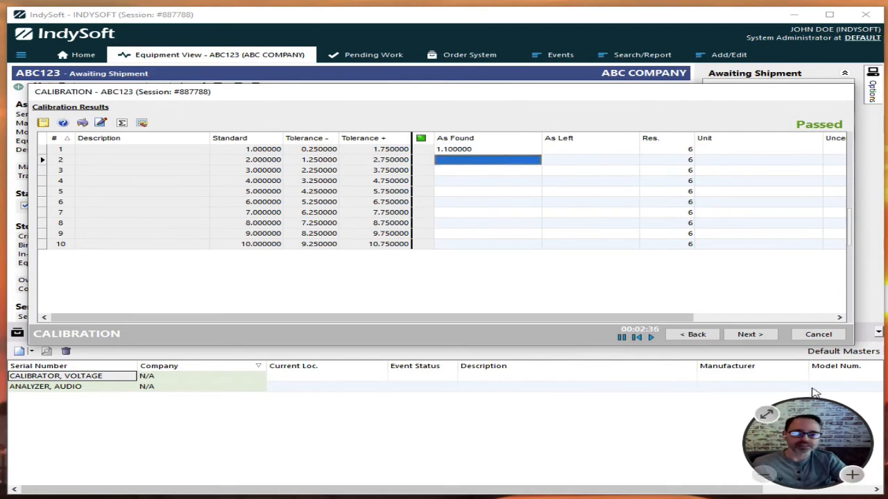
click(733, 316)
drag(733, 317, 472, 301)
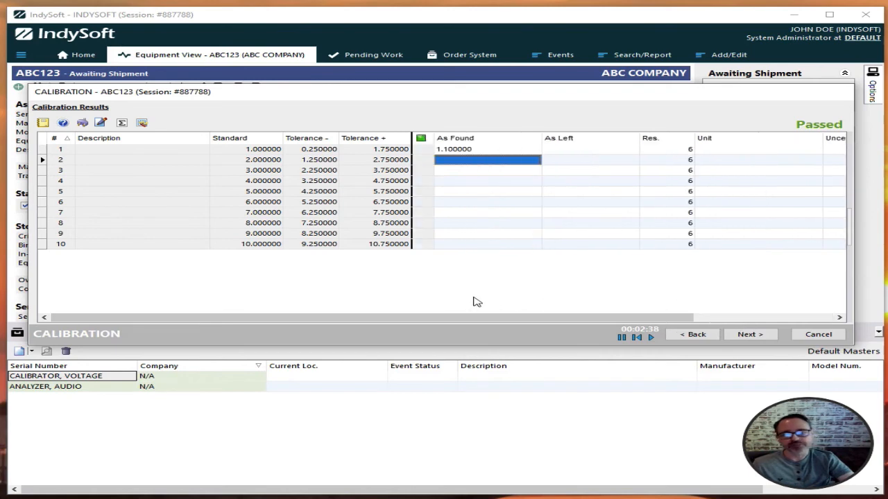
click(820, 335)
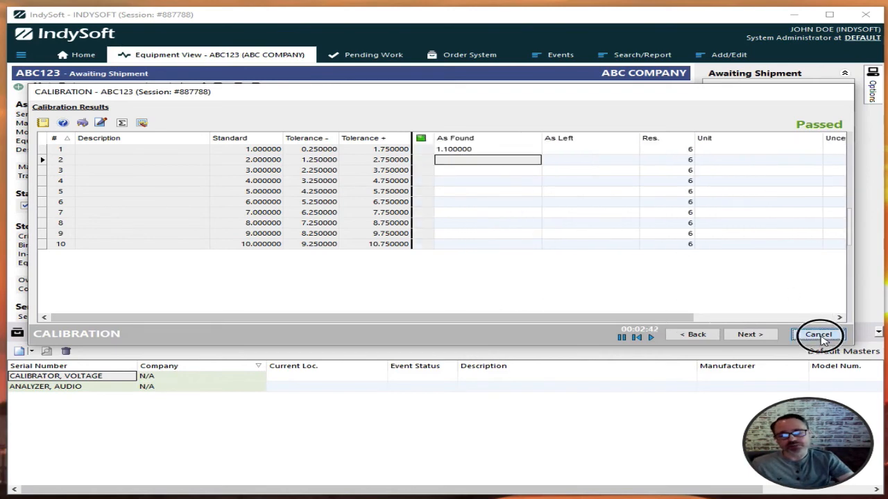
click(522, 301)
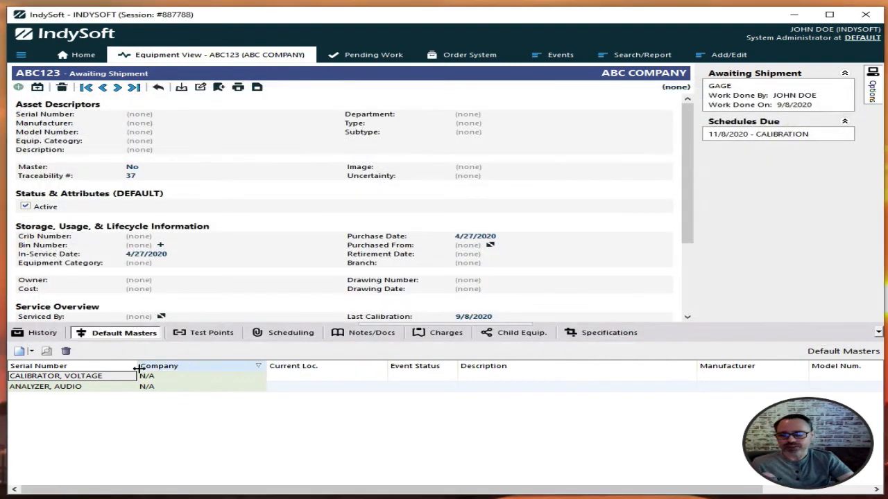
Step: Start a new calibration event for ABC123 and specify VC-432ABS and AA-3244A as its masters
click(566, 59)
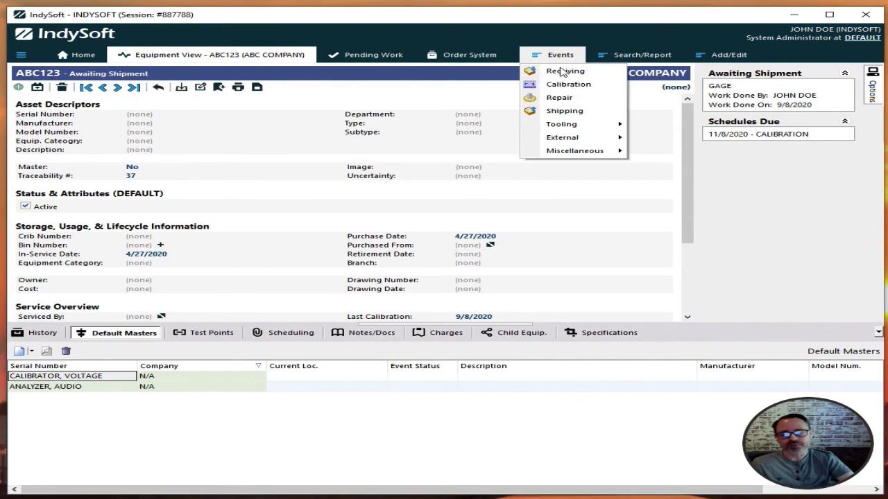
click(559, 84)
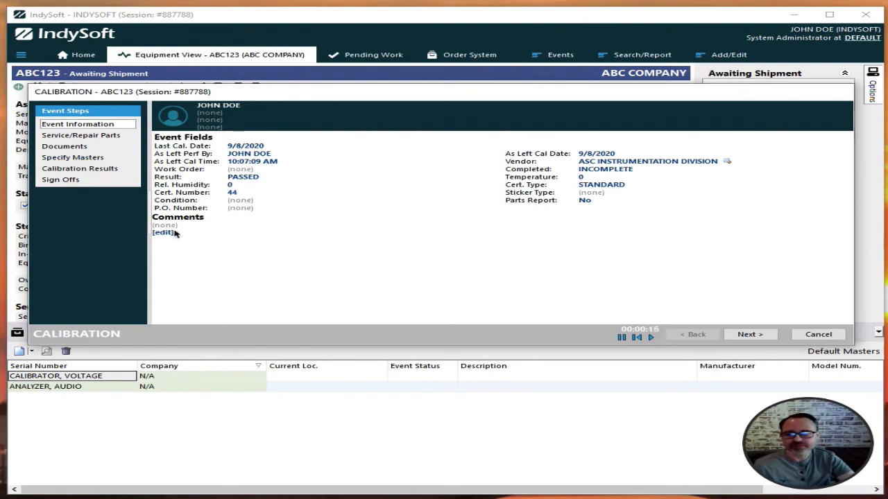
click(83, 159)
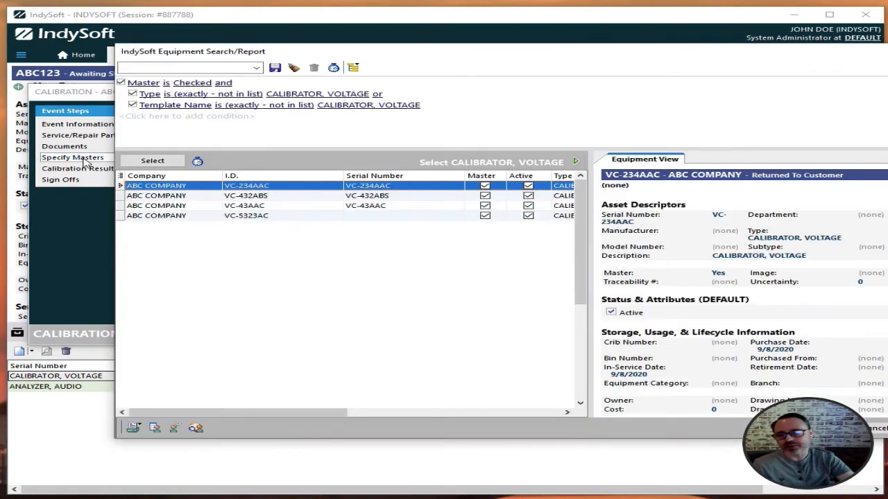
click(383, 195)
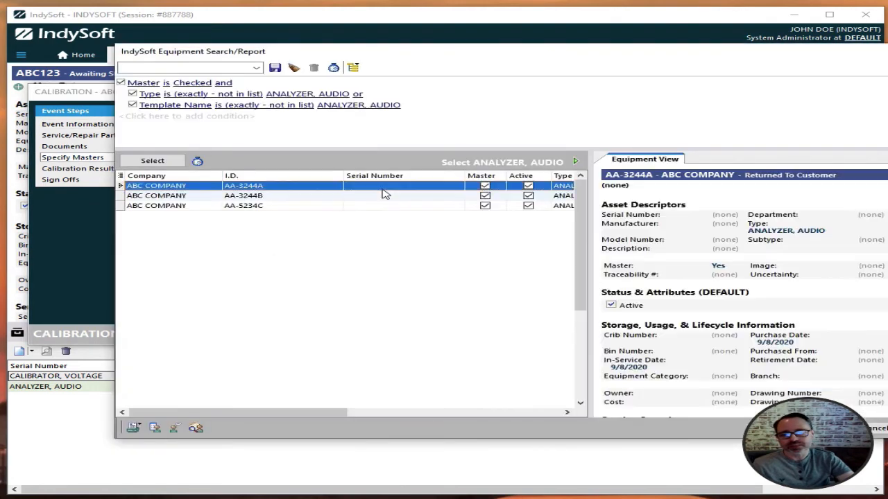
double_click(383, 195)
click(380, 193)
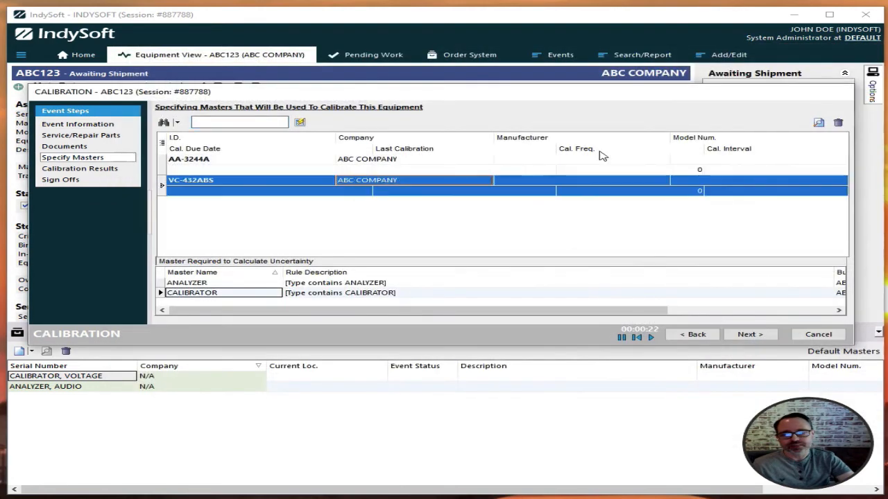
Step: Remove masters VC-432ABS and AA-3244A from the calibration event
click(837, 123)
key(Return)
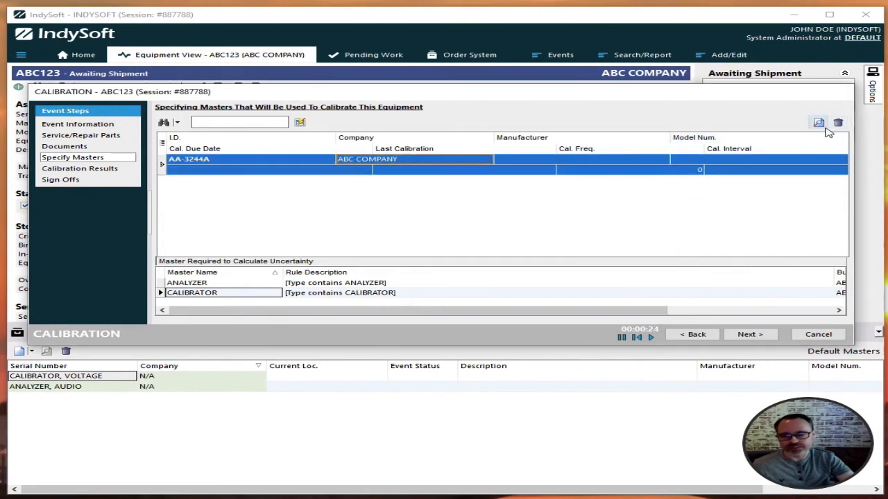
click(838, 122)
key(Return)
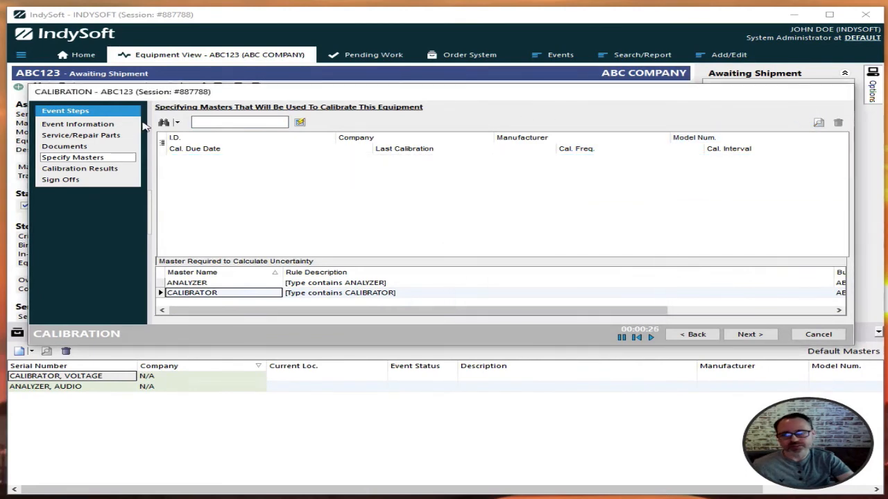
Step: Add all masters from the most recent calibration to the calibration event
click(173, 122)
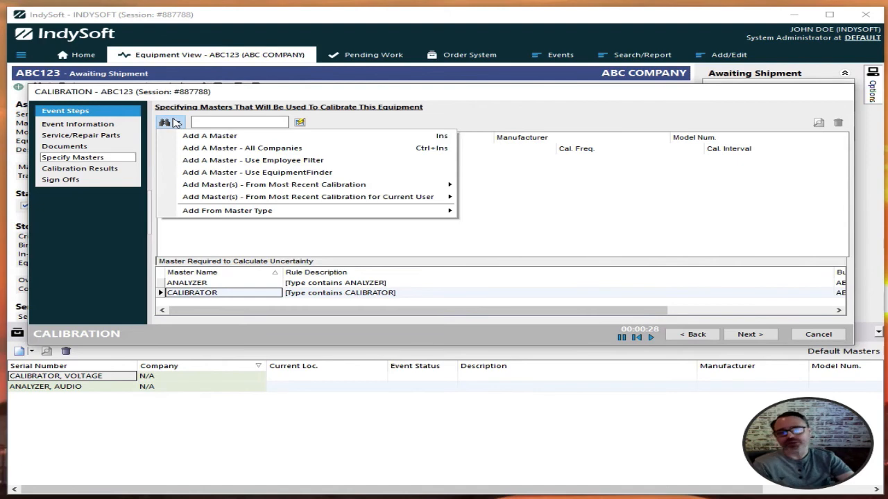
mouse_move(244, 189)
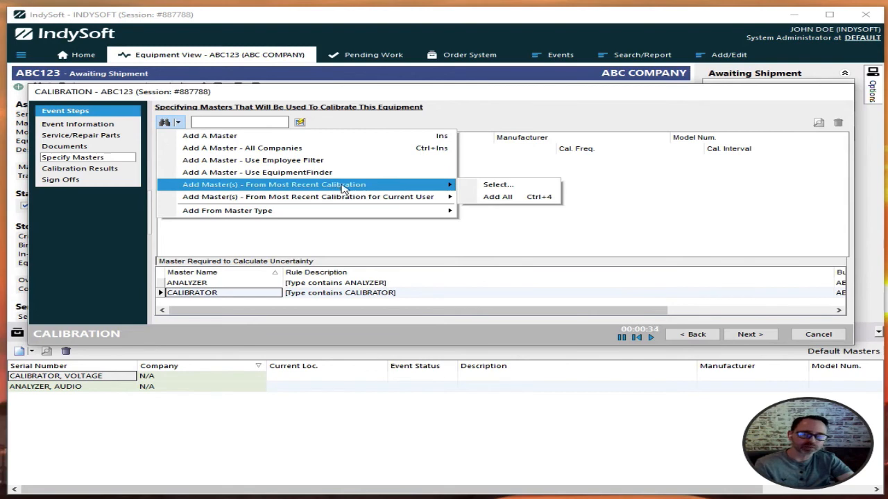
mouse_move(345, 199)
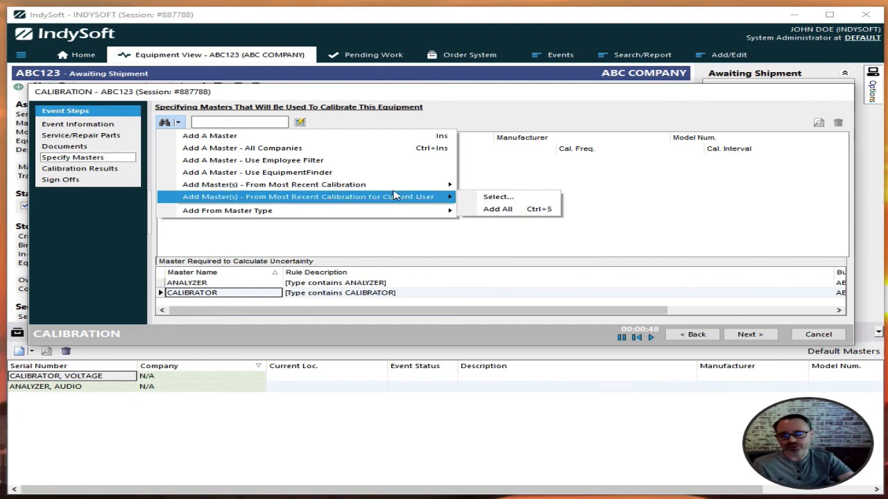
mouse_move(404, 190)
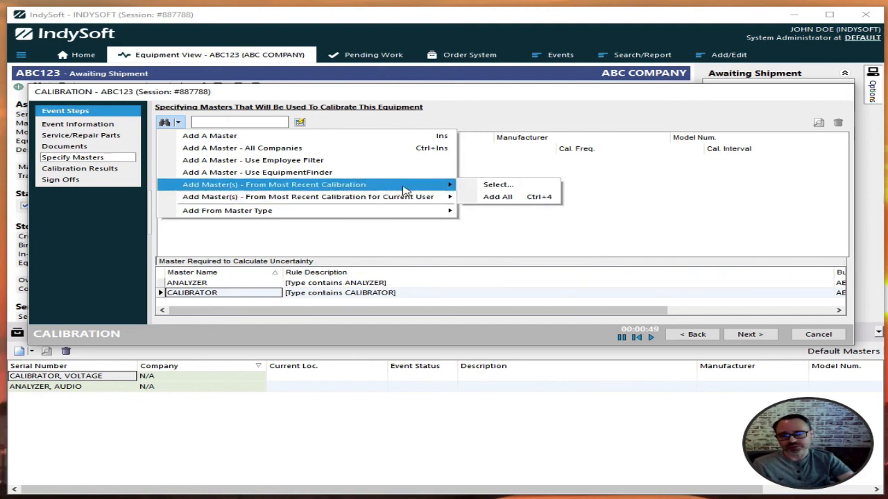
click(531, 199)
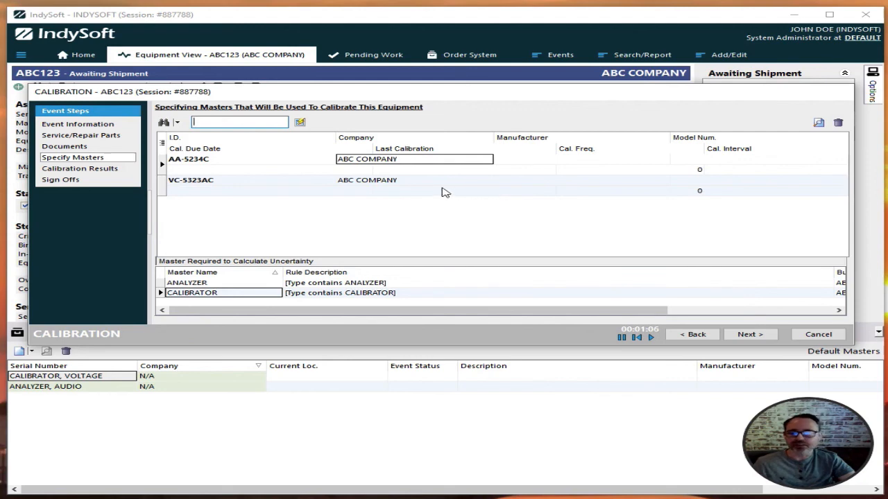
Step: Delete AA-5234C and VC-5323AC from the calibration event's masters
click(369, 189)
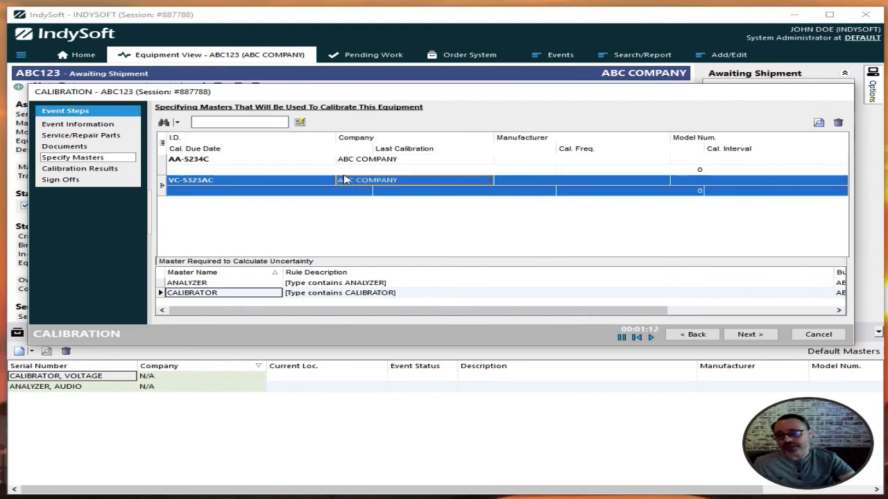
click(278, 164)
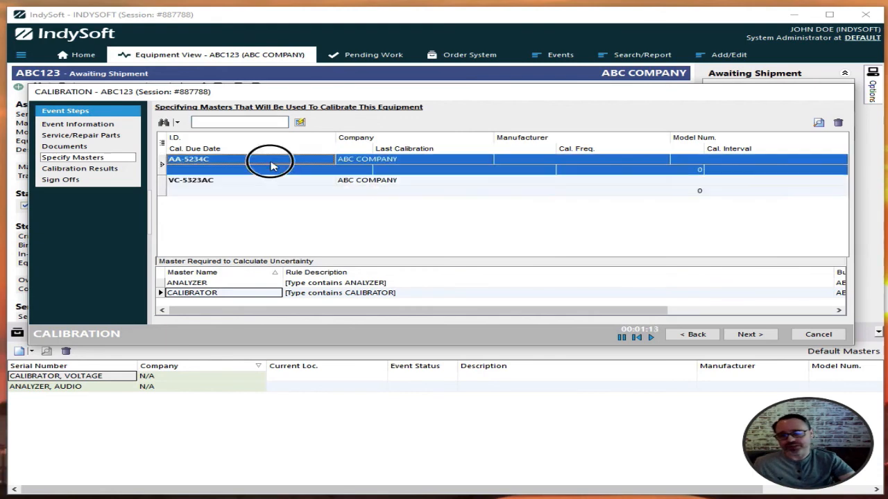
click(837, 122)
key(Return)
click(837, 122)
key(Return)
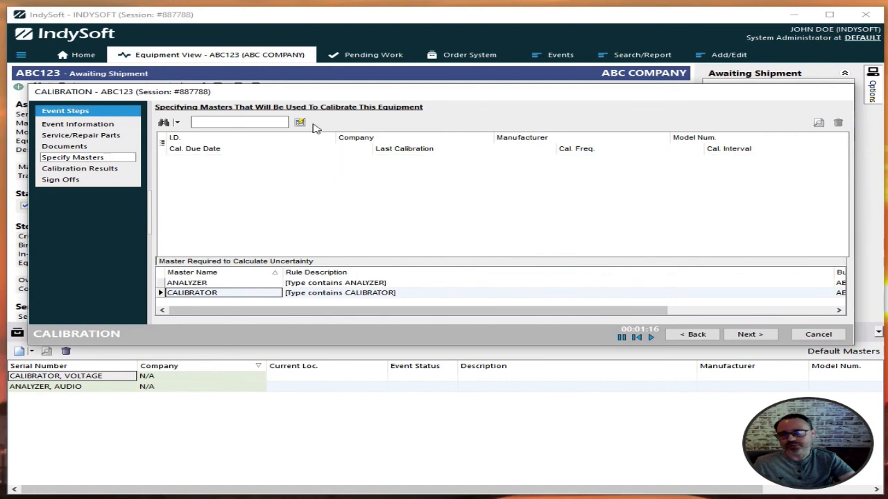
Step: Select masters AA-5234C and VC-5323AC from the current user's most recent calibration and add them to the calibration event
click(177, 122)
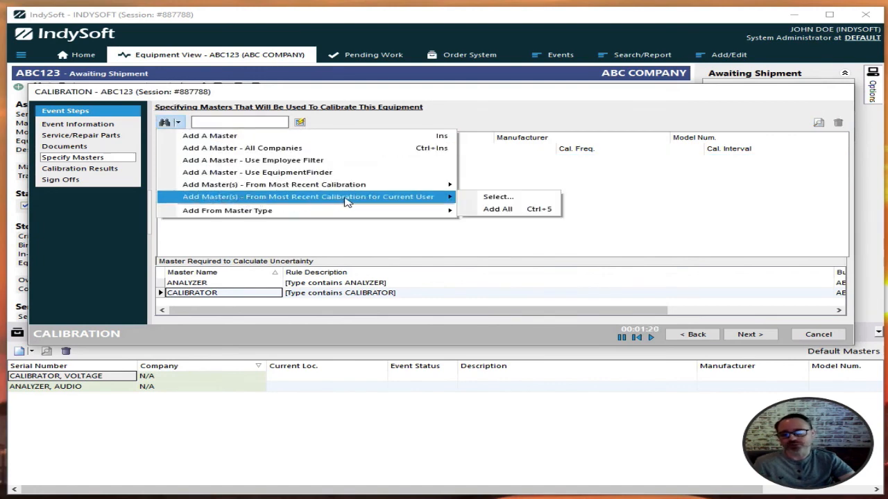
click(497, 198)
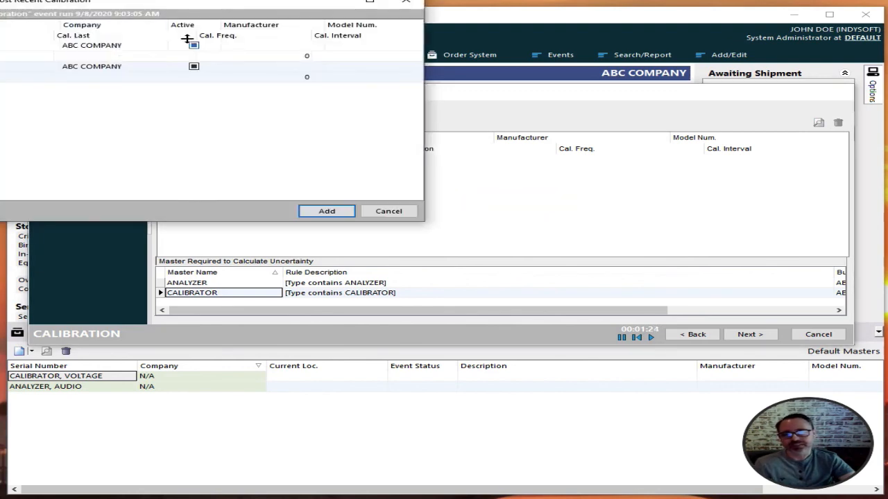
drag(179, 4, 420, 88)
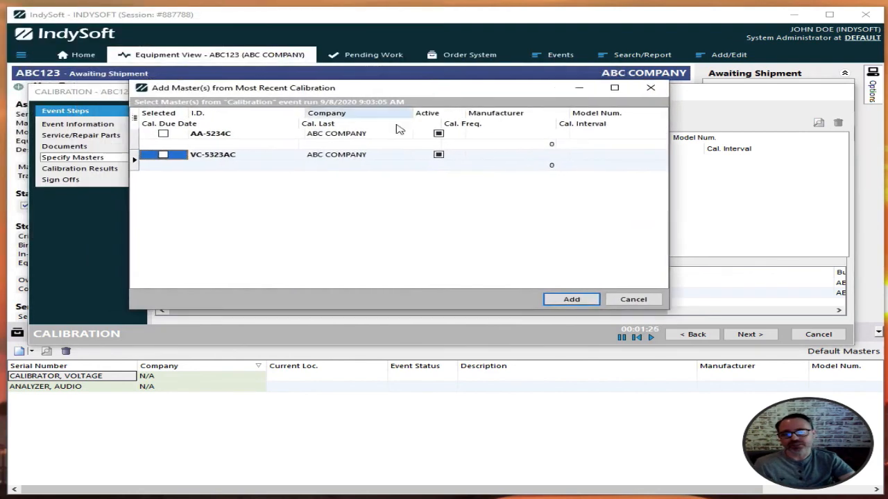
click(264, 142)
click(163, 133)
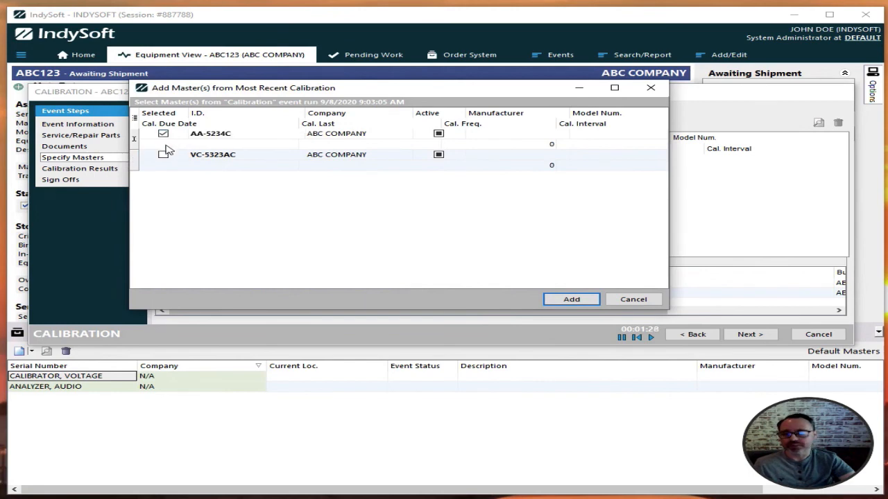
click(164, 154)
click(164, 155)
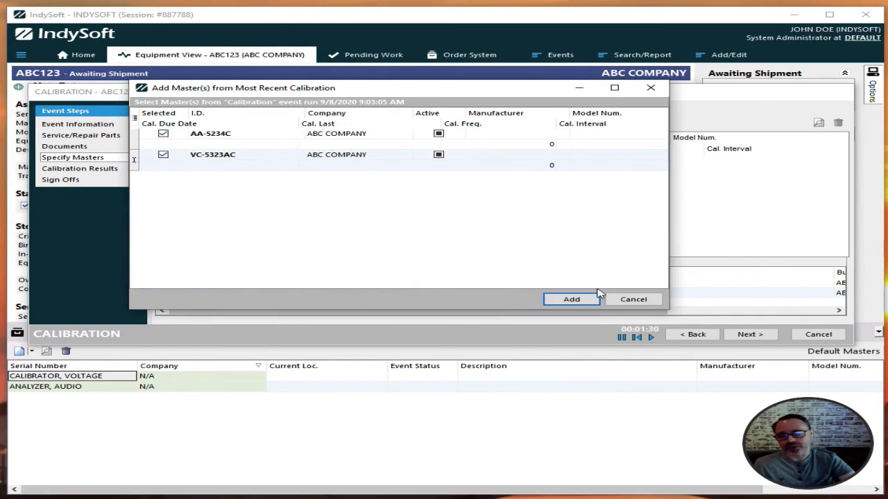
click(572, 299)
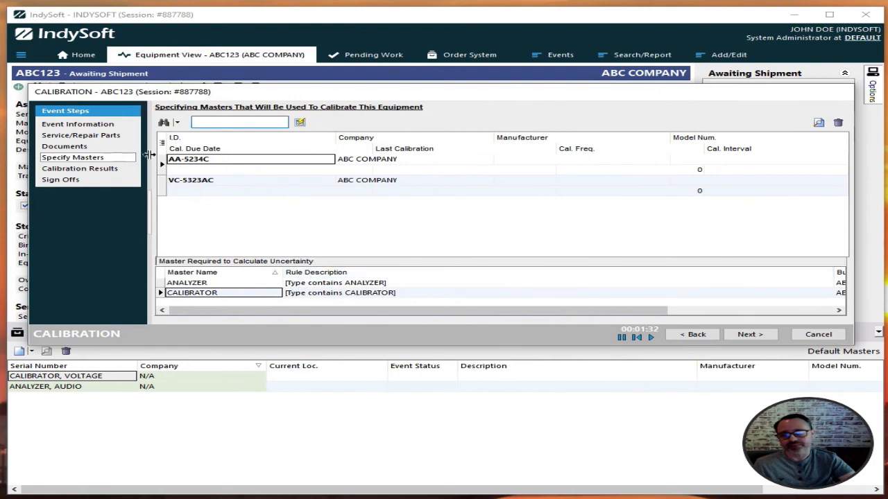
Step: Add master VC-432ABS to the calibration event from the CALIBRATOR, VOLTAGE master type
click(167, 121)
mouse_move(280, 217)
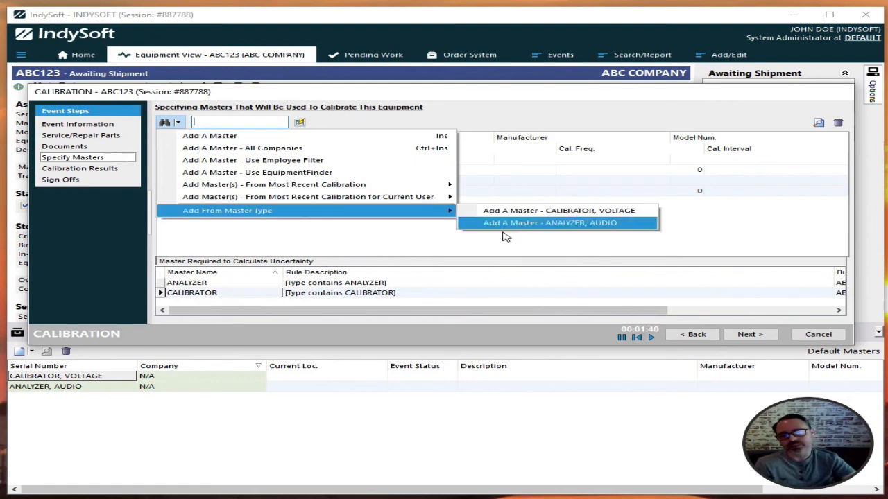
click(590, 214)
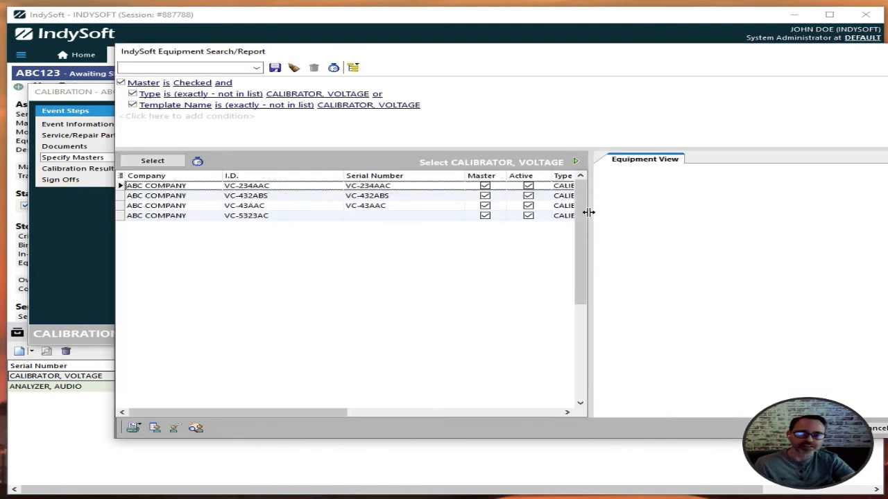
double_click(416, 194)
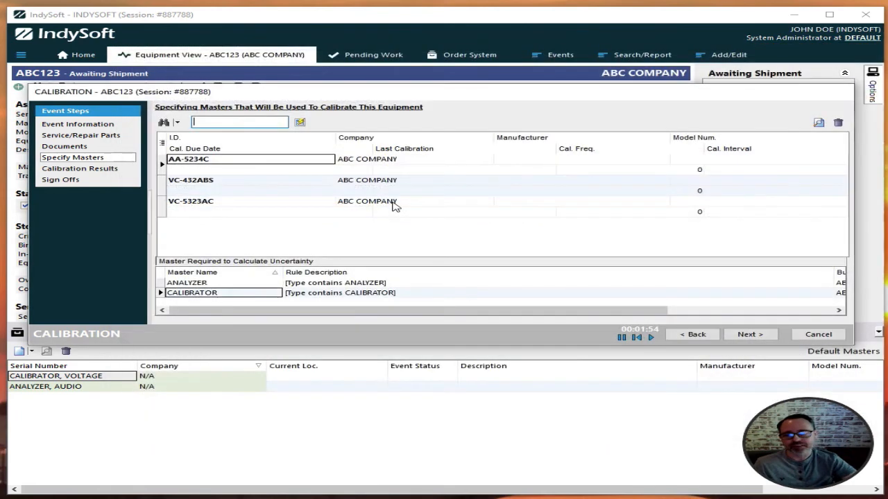